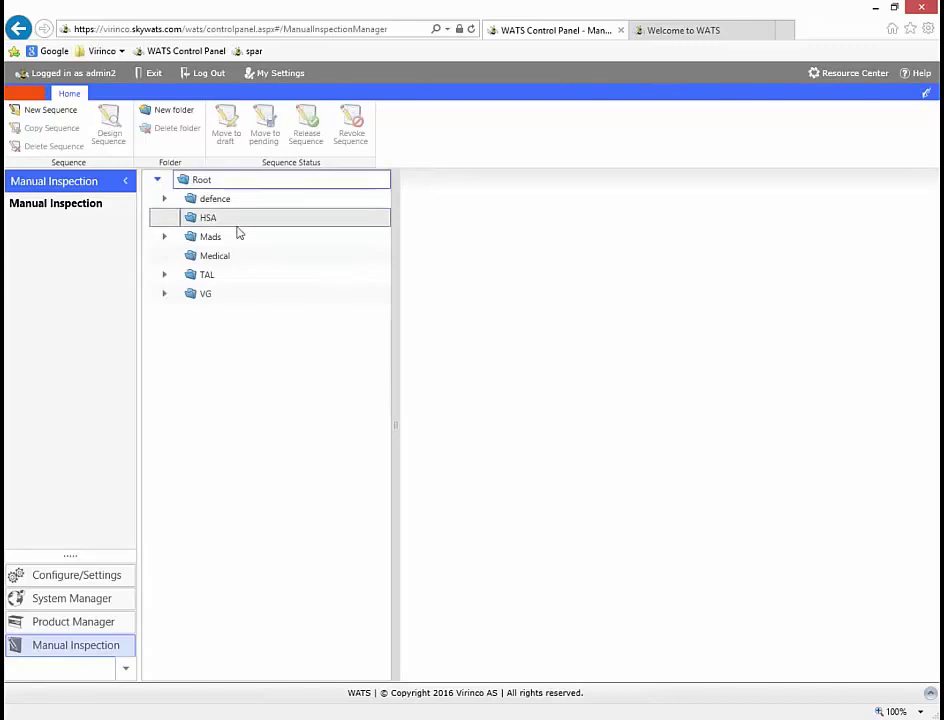
Create a new sequence definition in the HSA folder and name it WebinarSequence
click(228, 225)
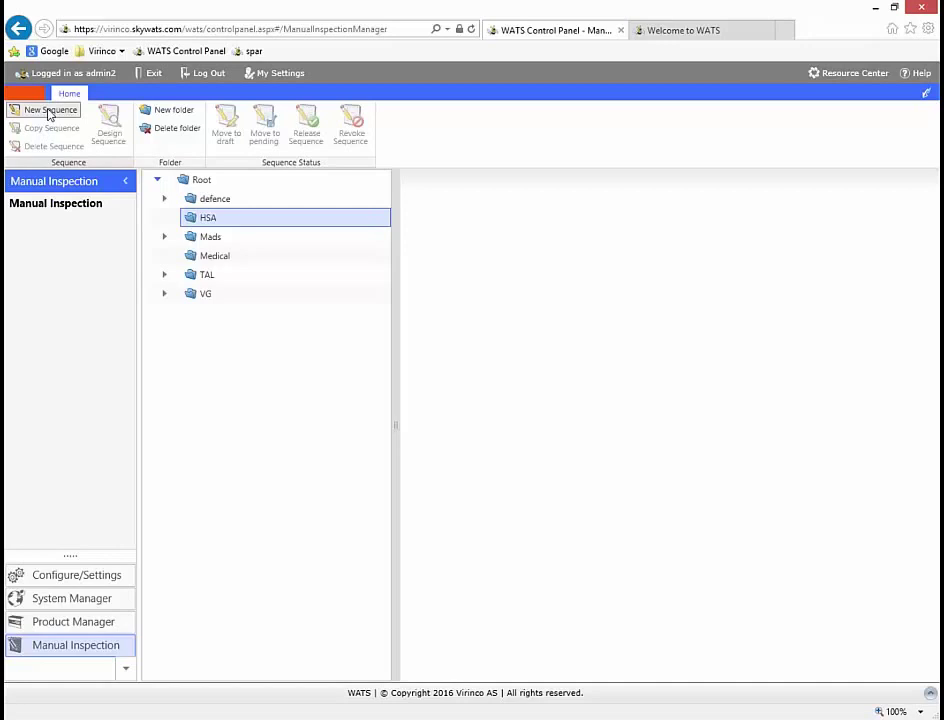
click(165, 219)
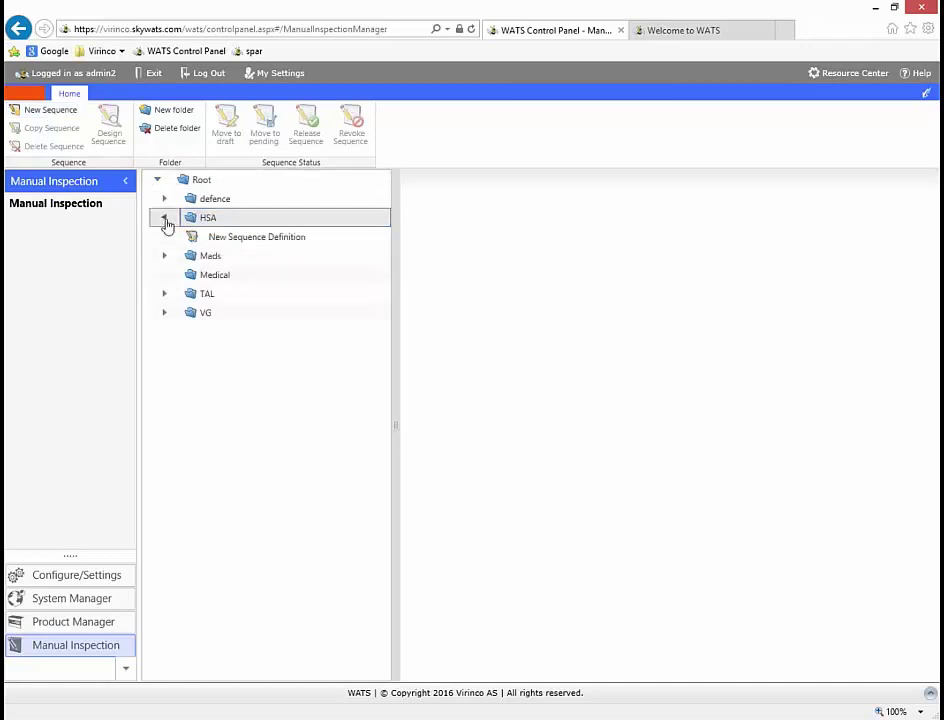
click(262, 237)
click(262, 237)
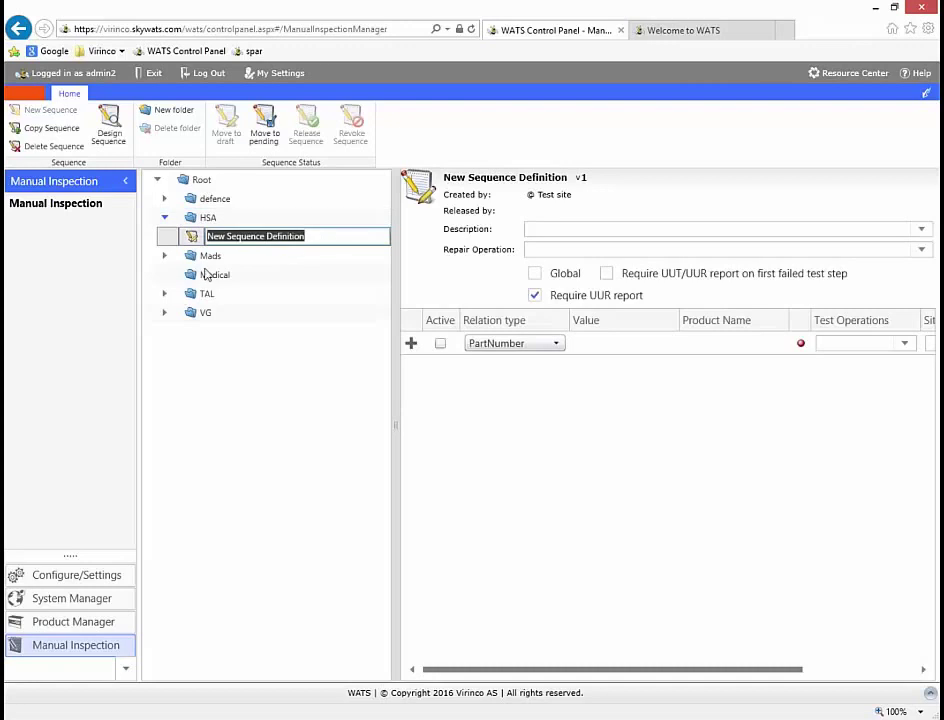
text(Webi)
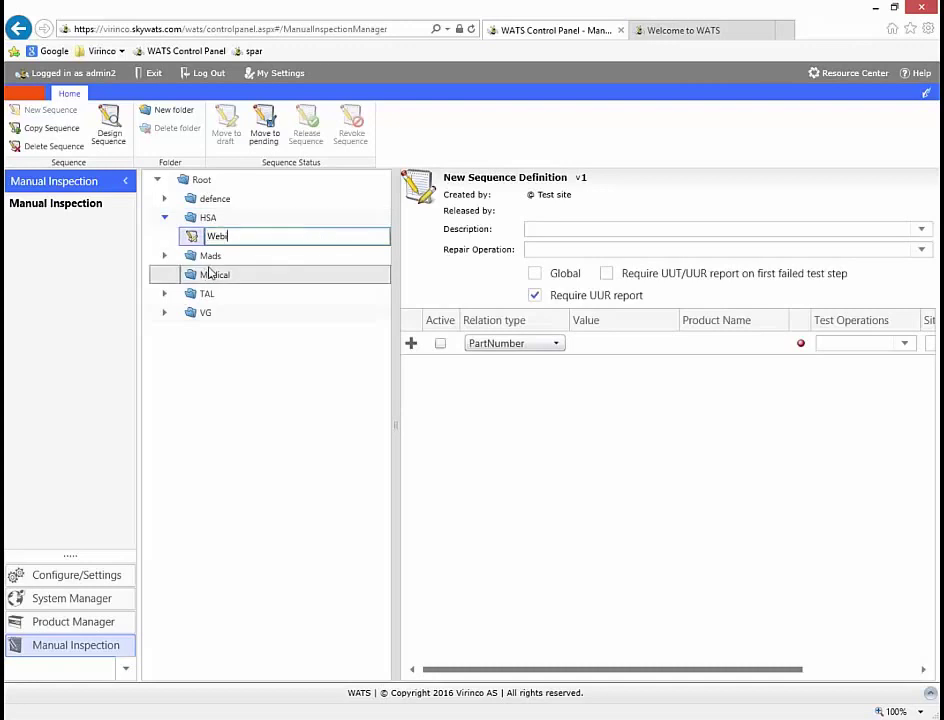
text(narSequenc)
text(e)
key(Return)
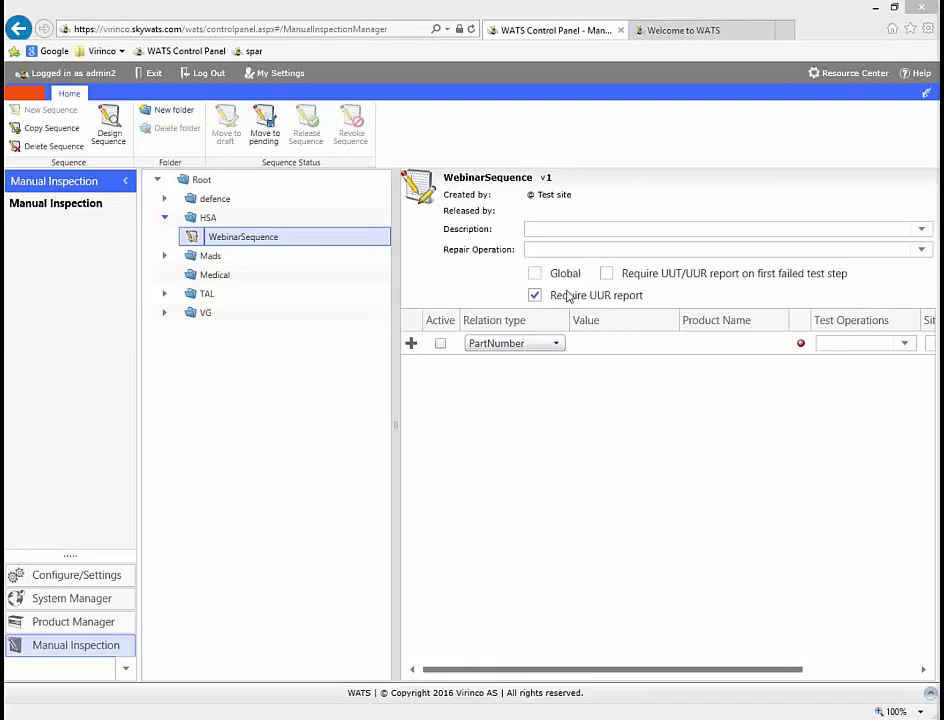
Set the sequence's description to "A webinar sequence" and its repair operation to Repair
click(554, 228)
text(A webinar sequence)
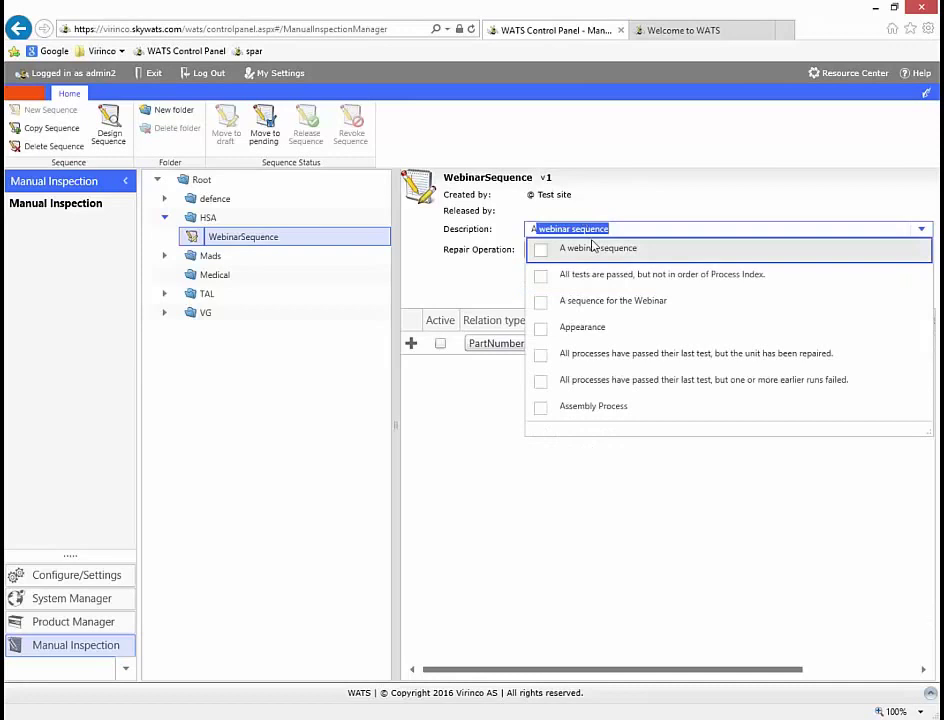
click(590, 246)
click(595, 248)
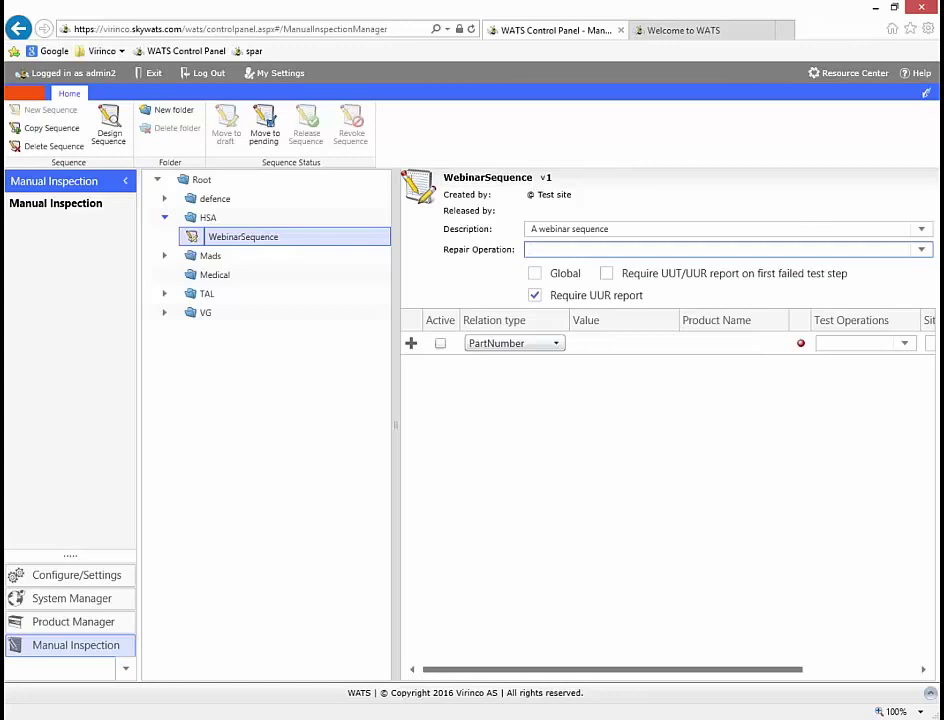
click(920, 249)
click(839, 276)
Add an active PartNumber relation with the value Webinar and the Manual Inspection test operation
click(613, 346)
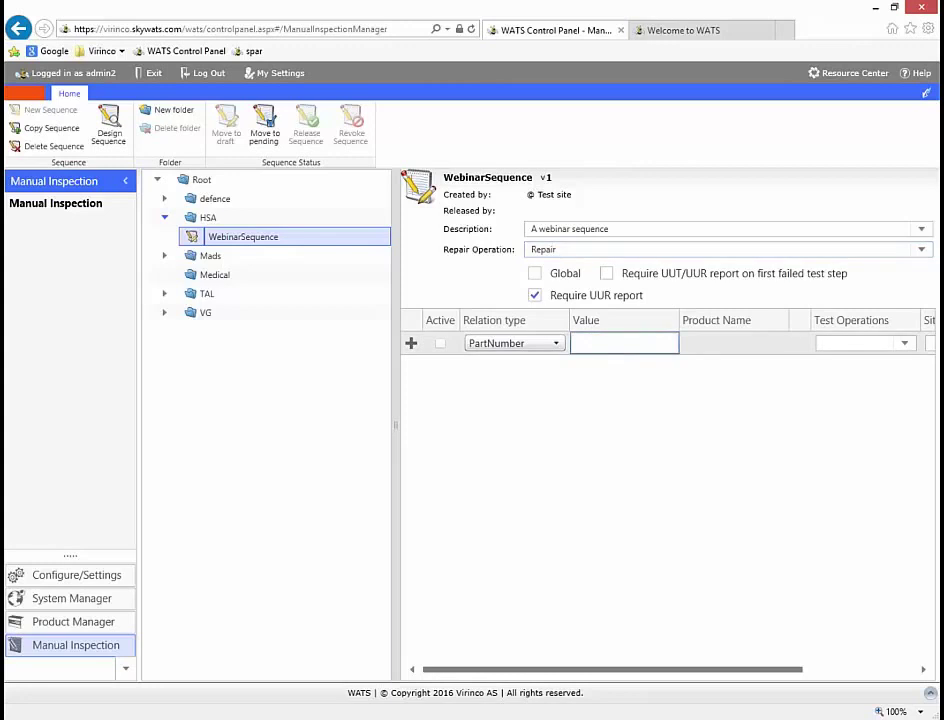
text(Webinar)
key(Return)
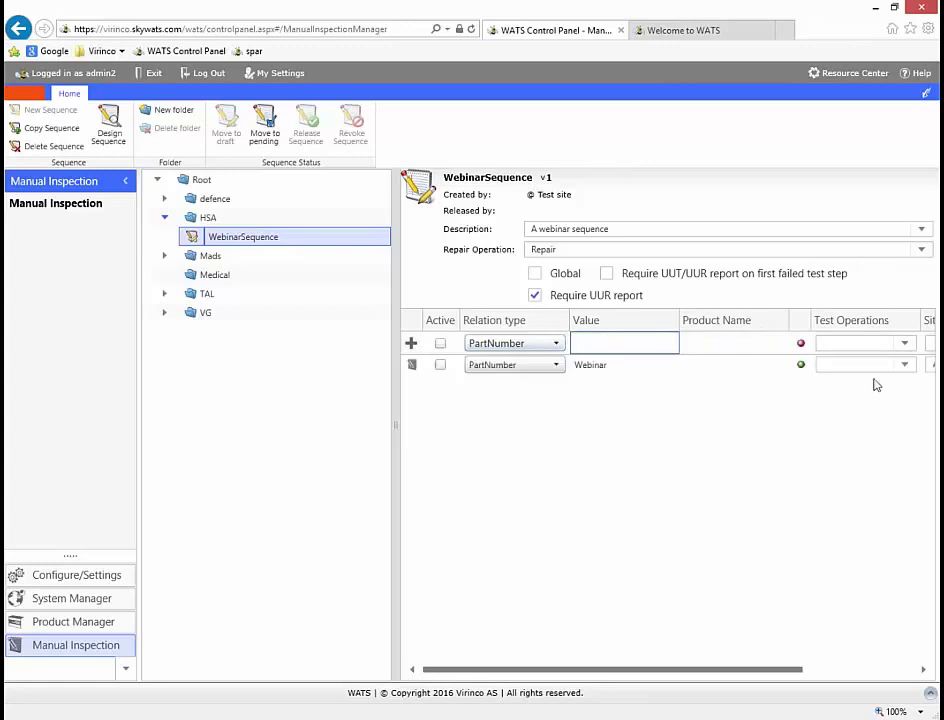
click(904, 366)
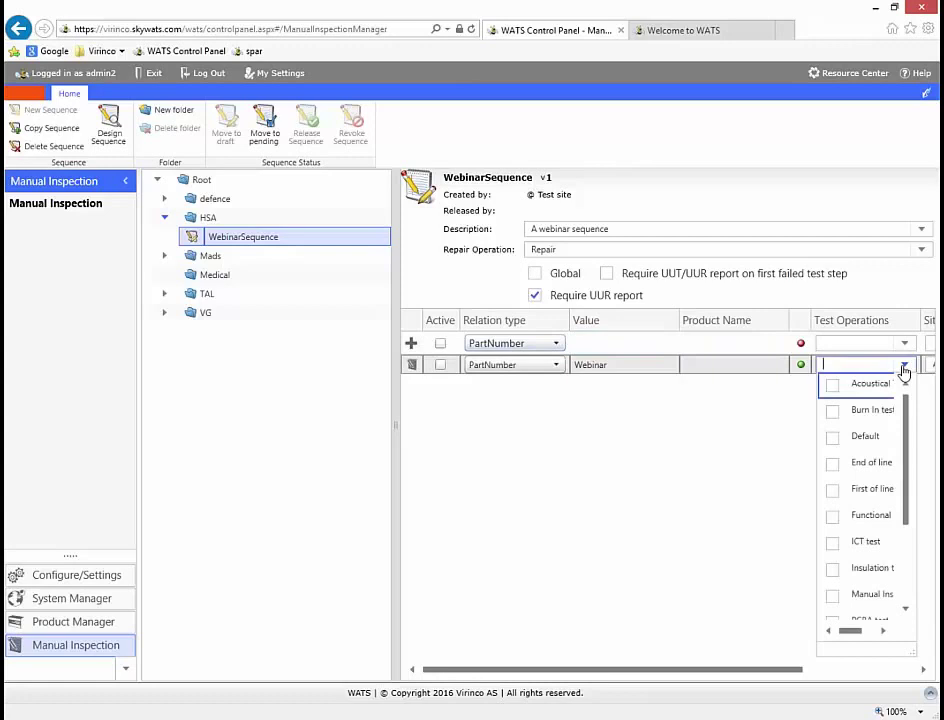
click(877, 597)
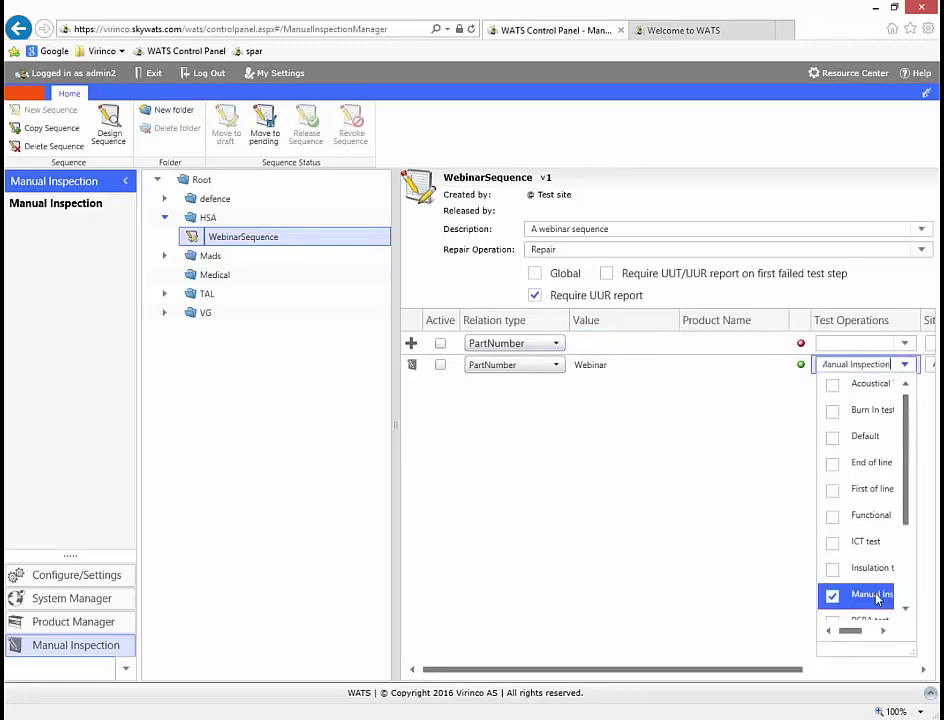
click(766, 459)
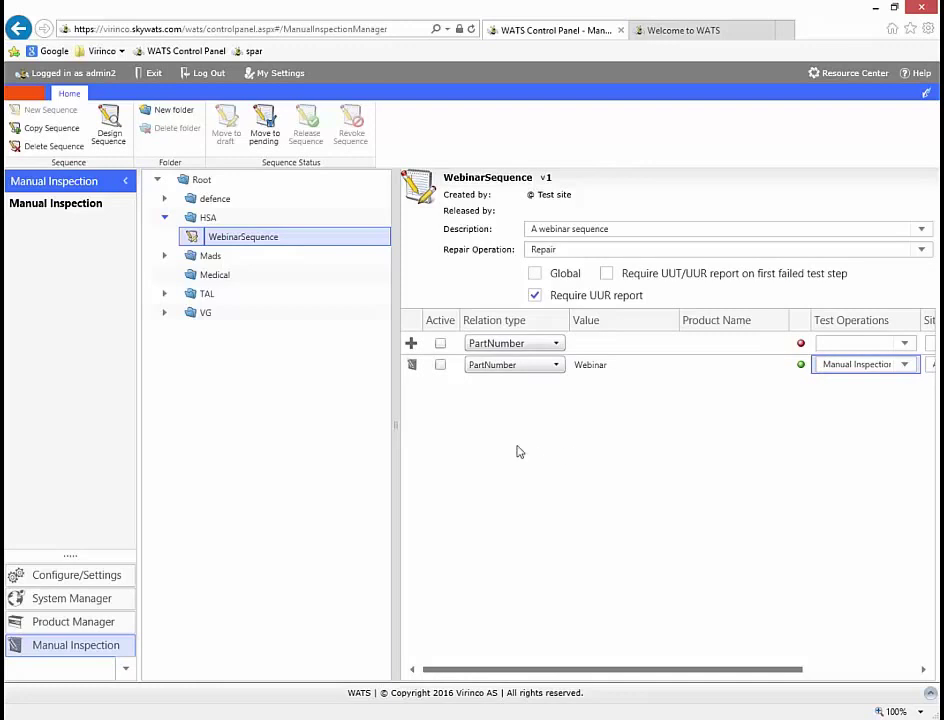
click(441, 366)
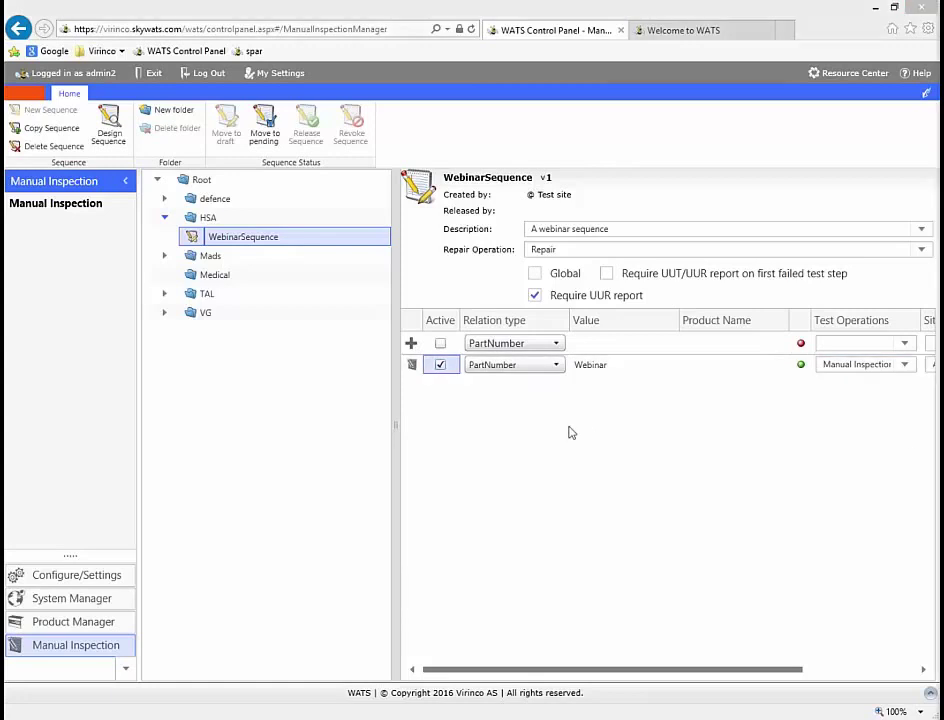
Open WebinarSequence in a maximized Sequence Designer and expand its activities in the outline down to the Numeric Limit step
click(110, 134)
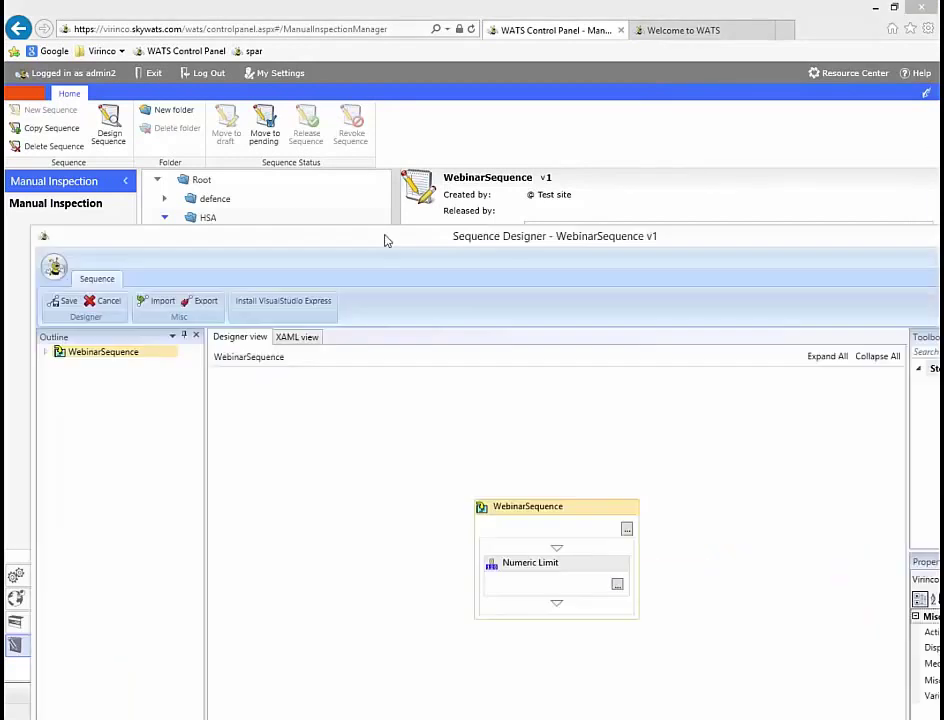
double_click(352, 232)
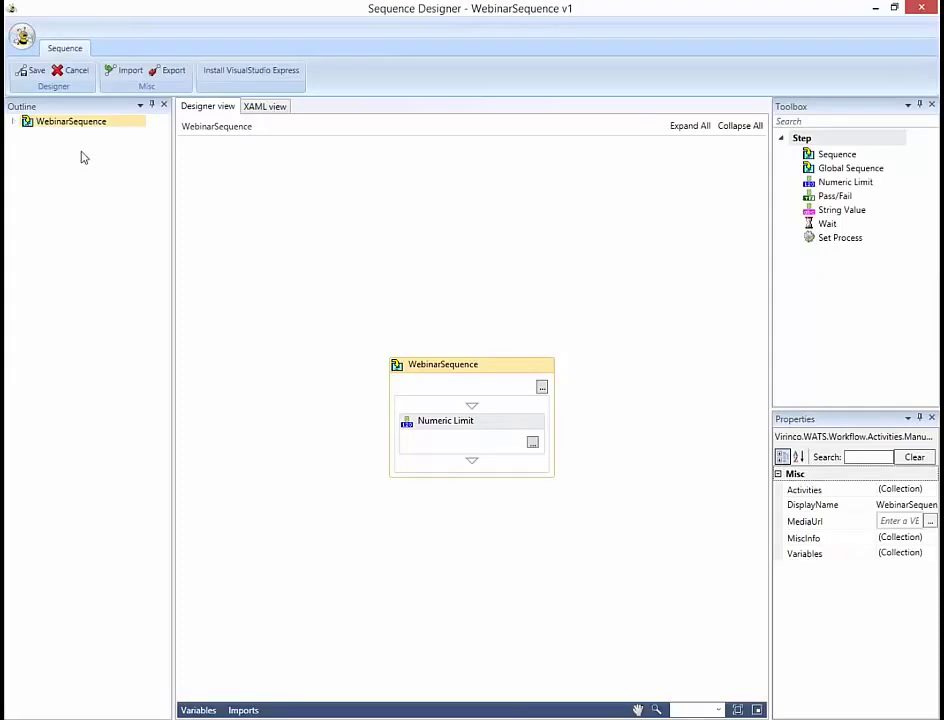
click(14, 122)
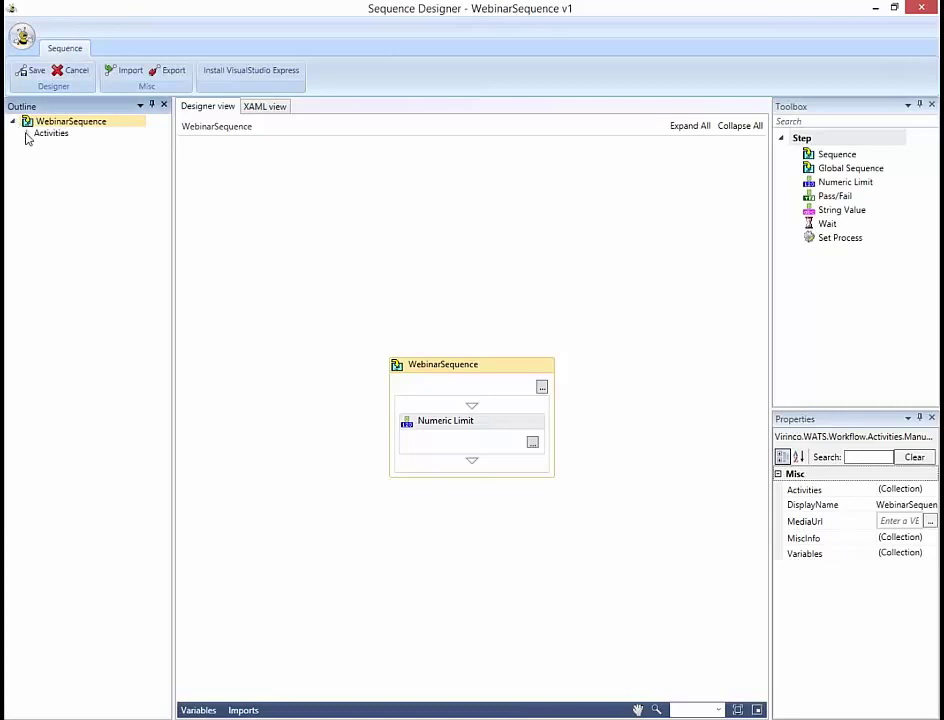
click(26, 134)
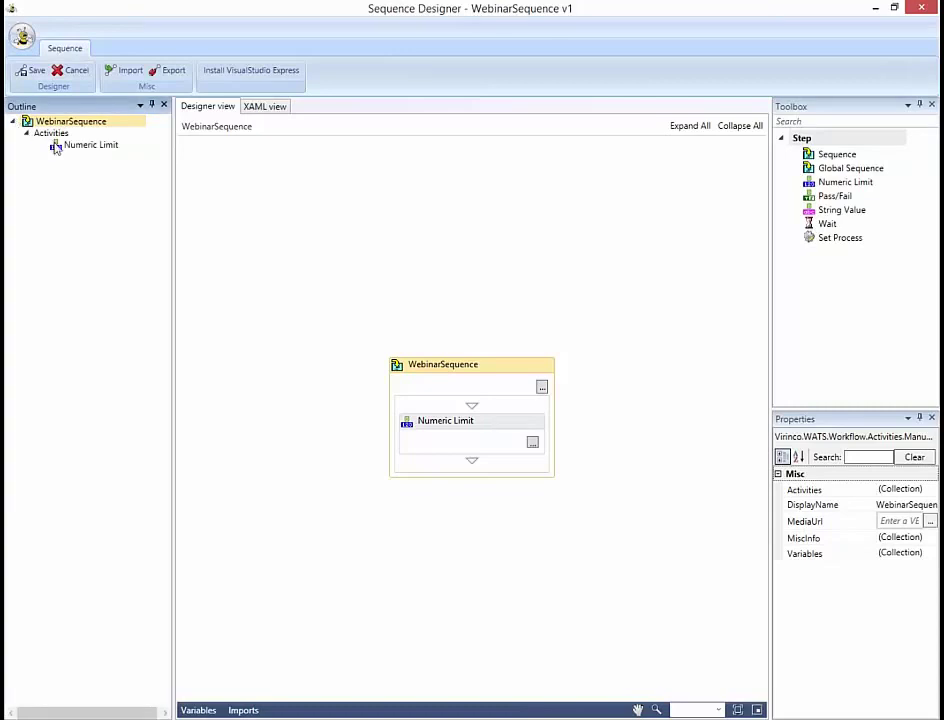
click(63, 149)
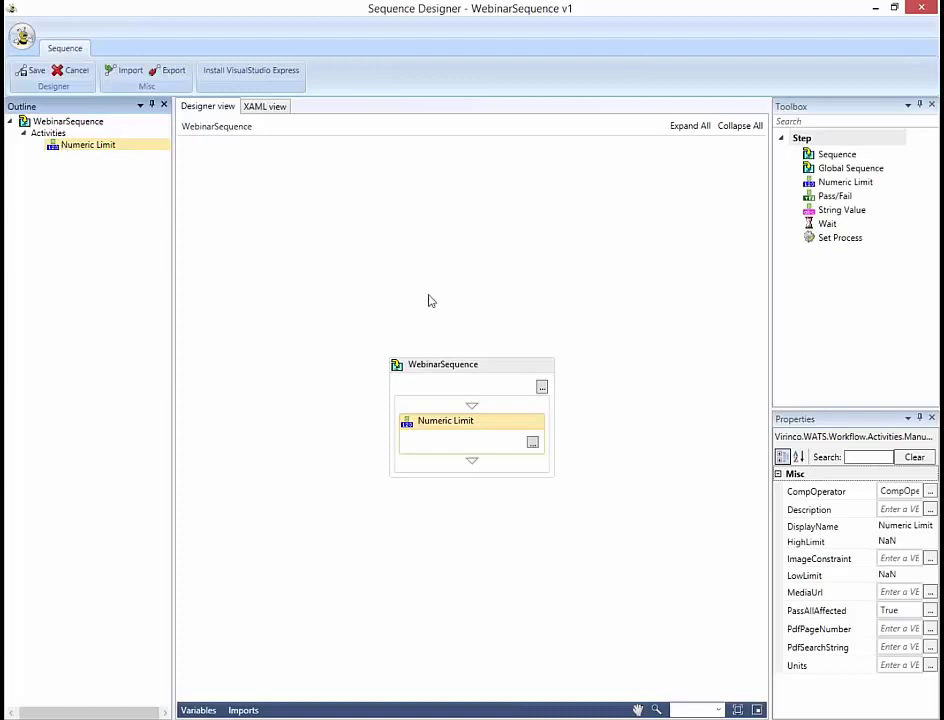
click(381, 482)
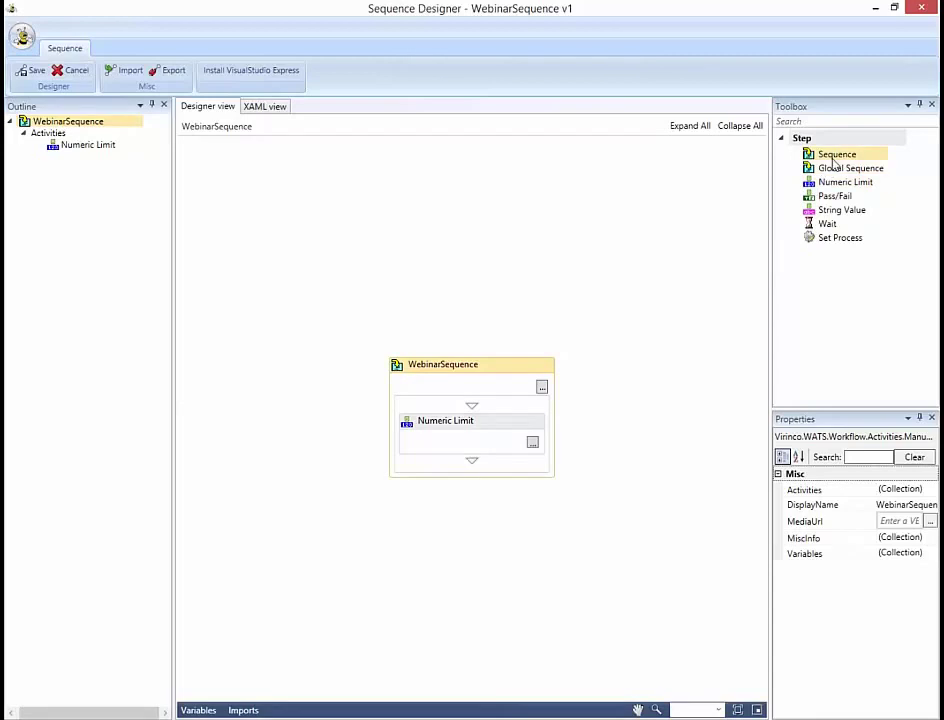
Add a Sequence step below the Numeric Limit step and place another Numeric Limit step inside it
drag(833, 162, 474, 466)
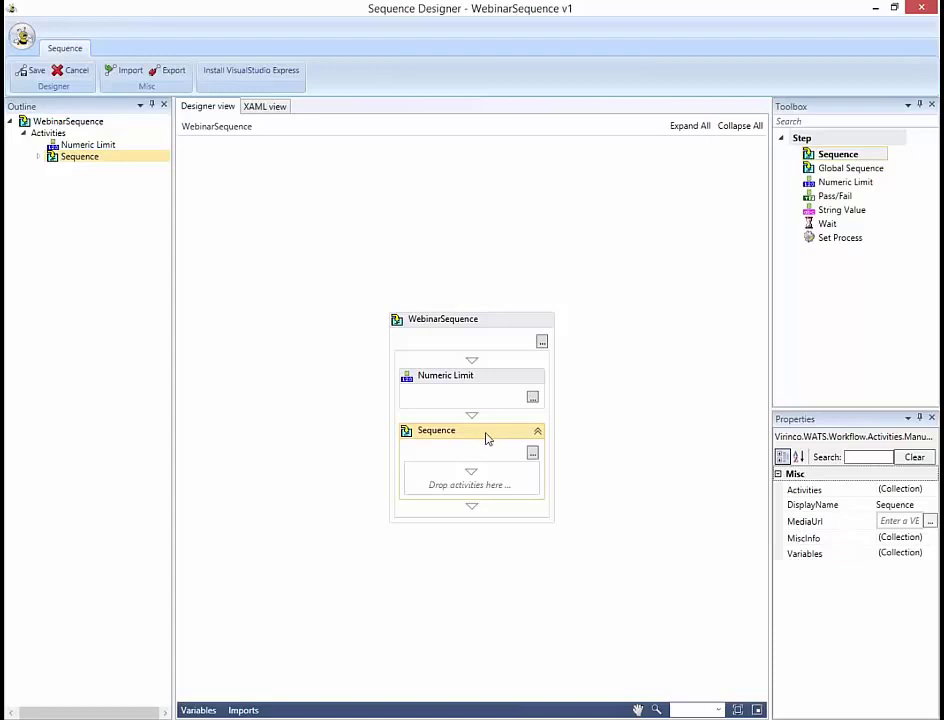
click(829, 184)
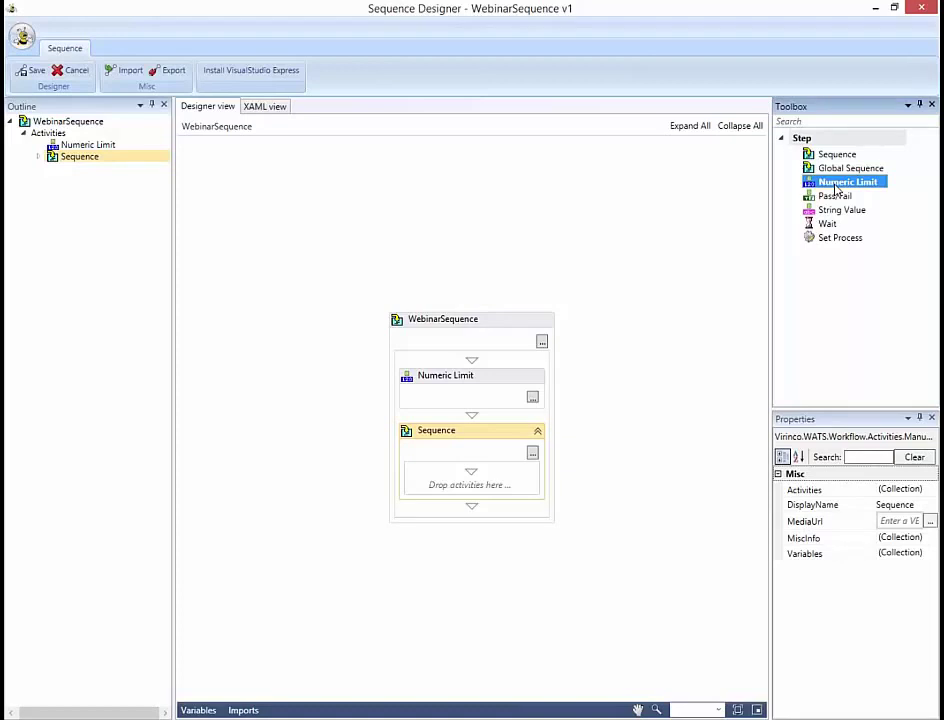
drag(835, 190, 485, 482)
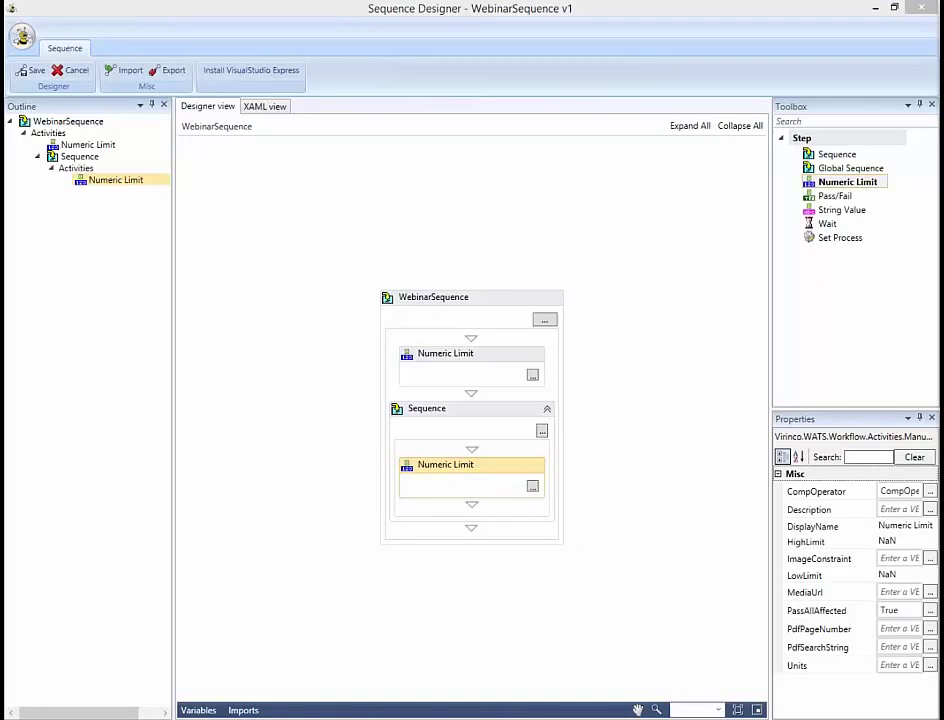
Look over the Pass/Fail and String Value step types and the nested Numeric Limit step's setup fields, including the image attachment options
click(830, 197)
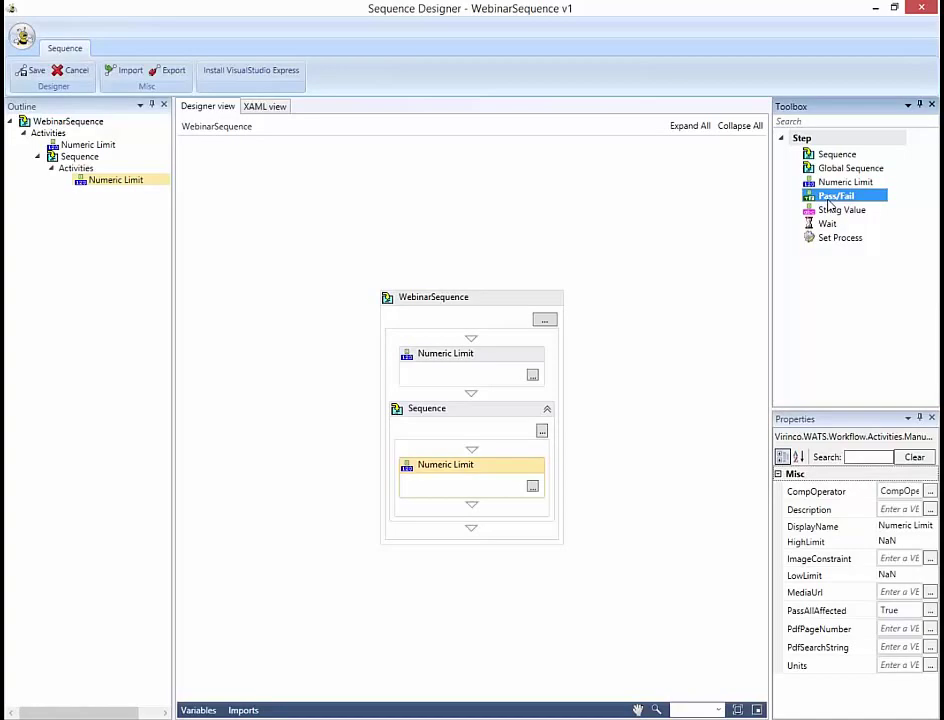
click(838, 212)
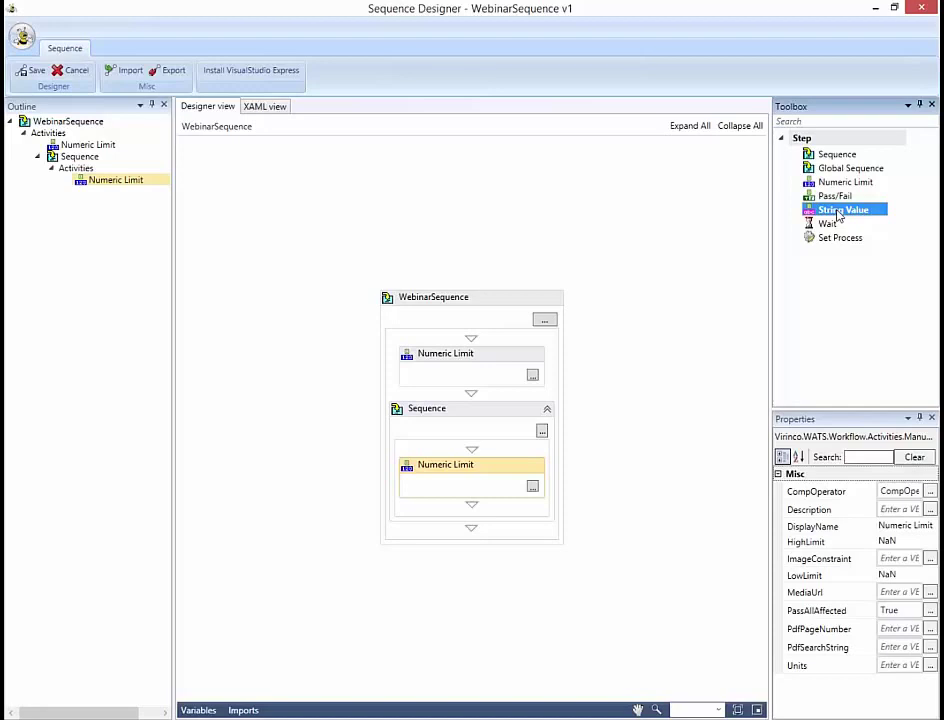
click(533, 487)
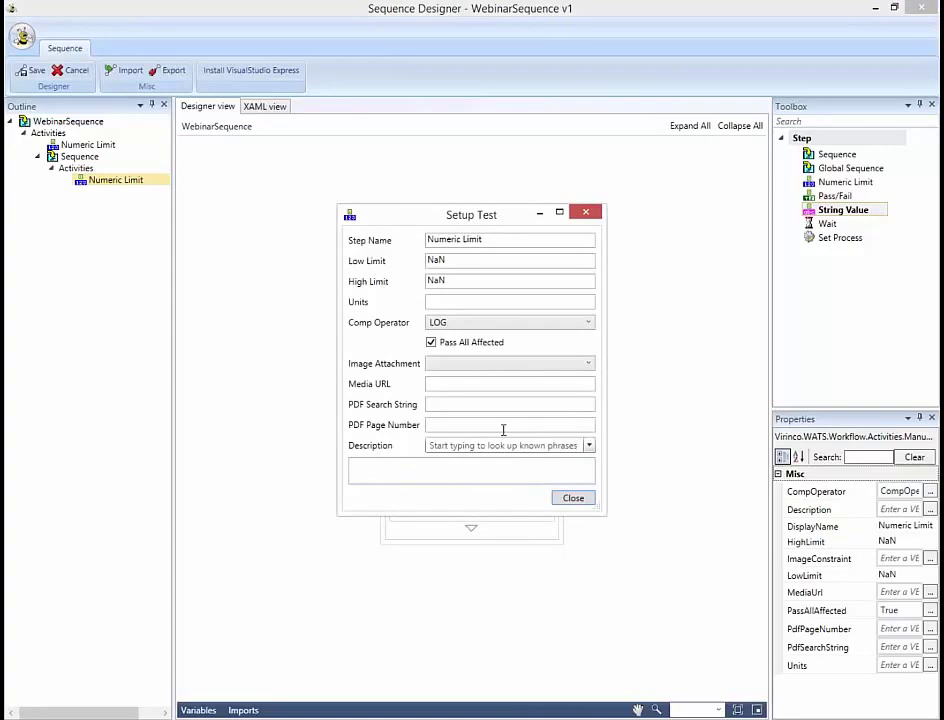
click(489, 384)
click(473, 399)
click(464, 366)
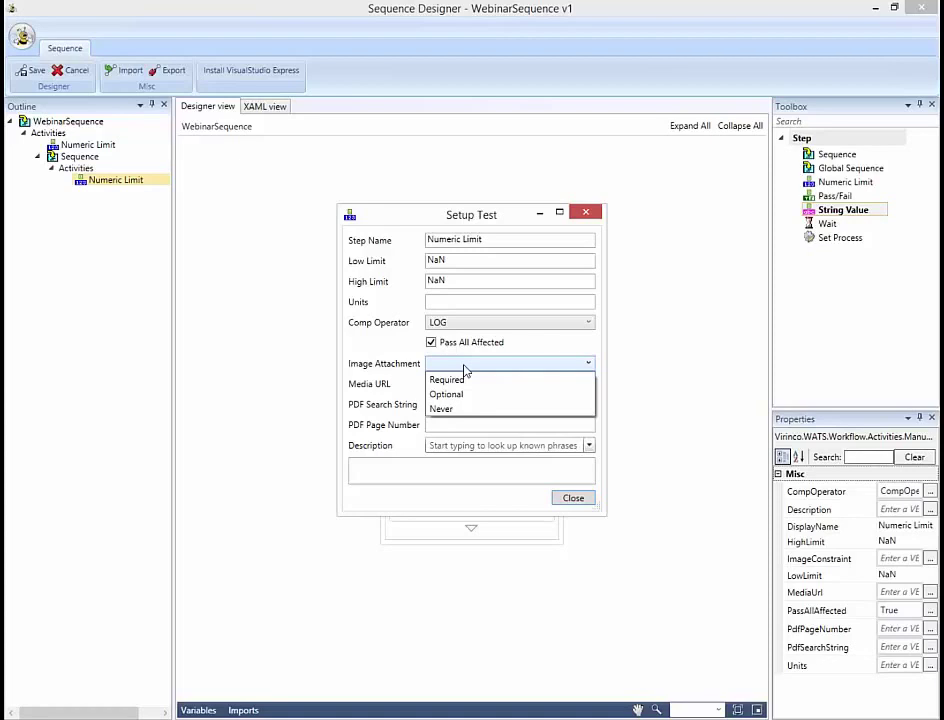
click(430, 495)
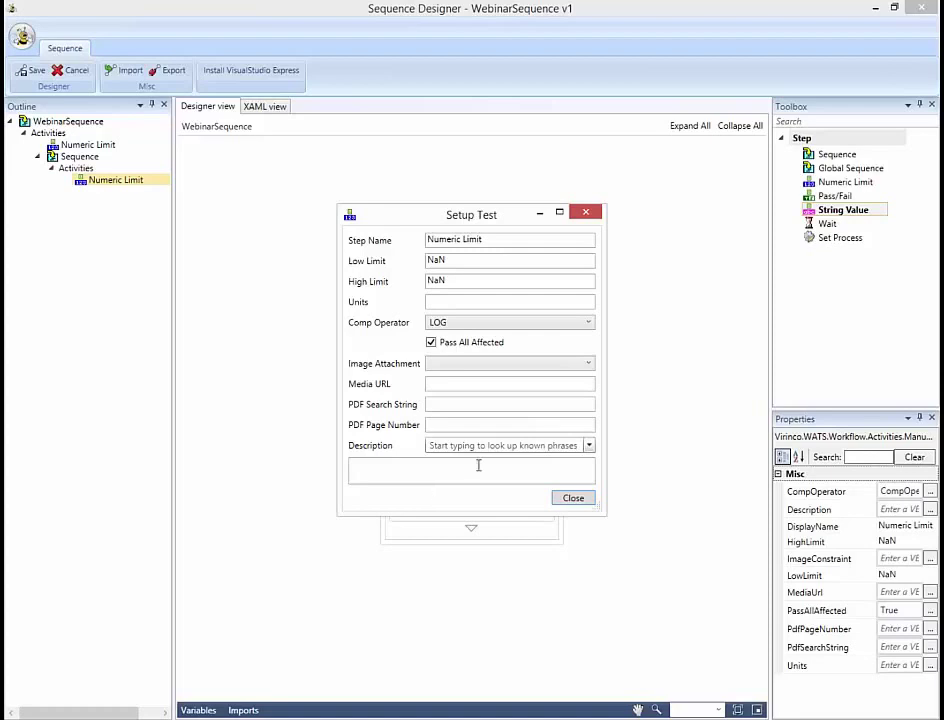
click(573, 497)
Delete the nested Sequence step and the remaining Numeric Limit step from WebinarSequence
click(507, 421)
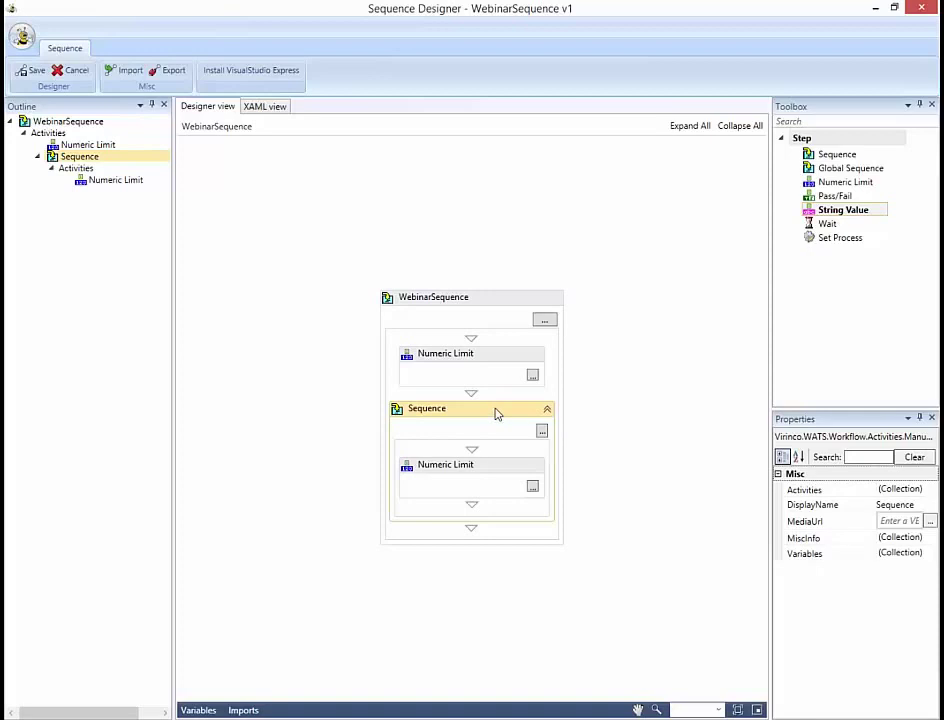
key(Delete)
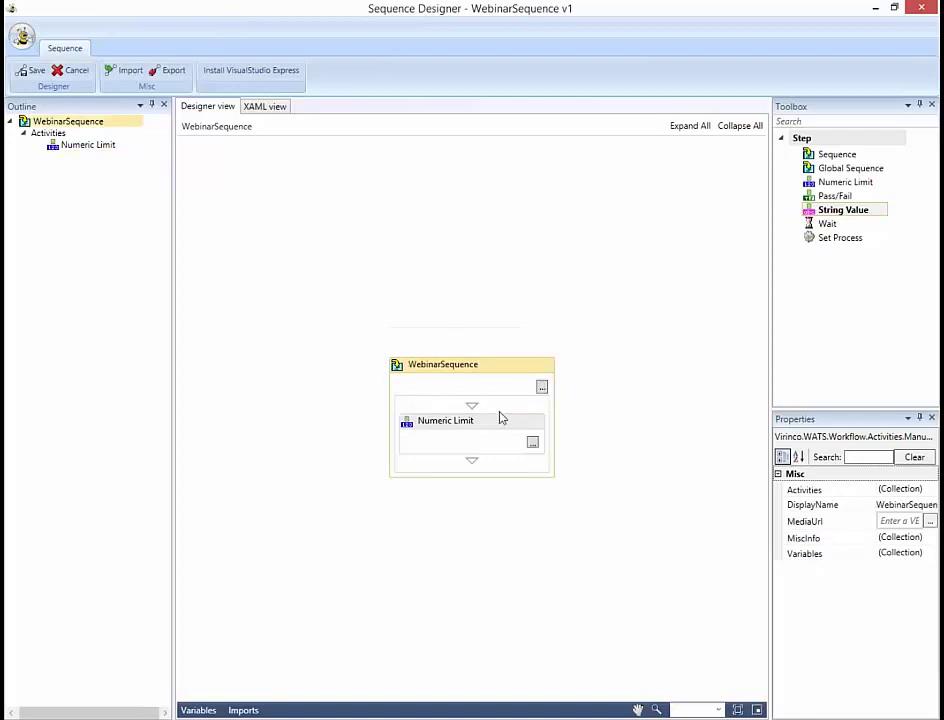
click(506, 428)
key(Delete)
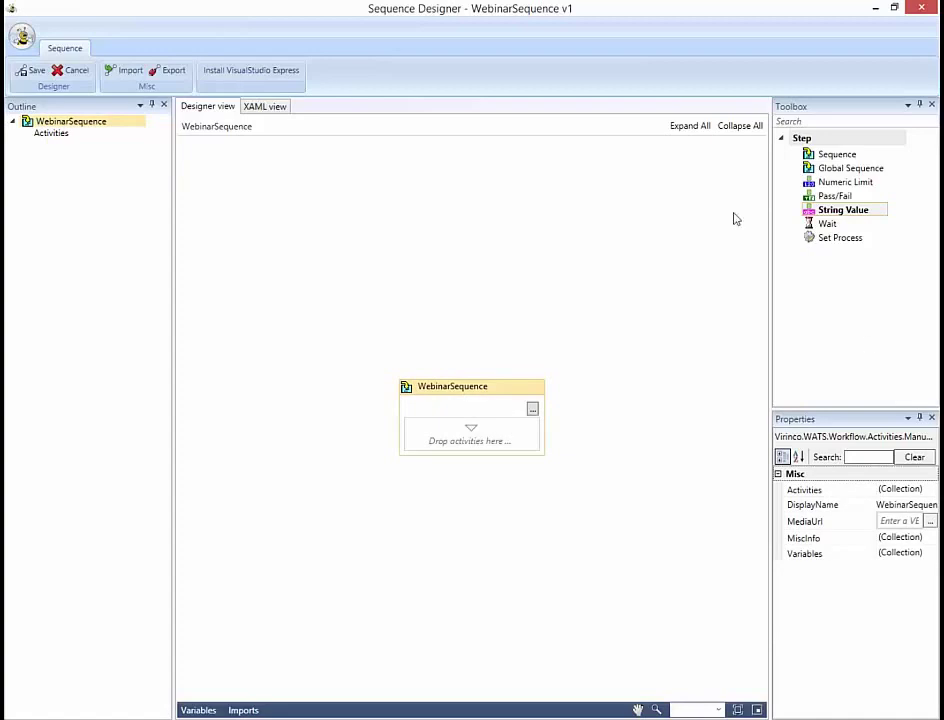
Add four Pass/Fail steps in a row to the empty WebinarSequence
click(838, 196)
drag(842, 198, 472, 461)
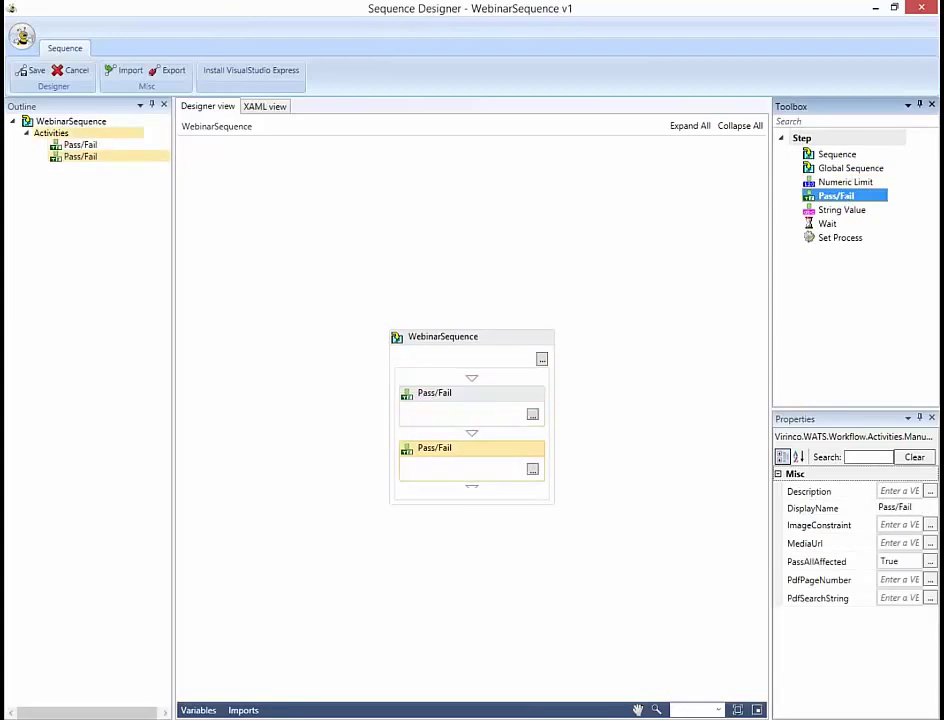
drag(836, 200, 480, 506)
drag(826, 204, 472, 522)
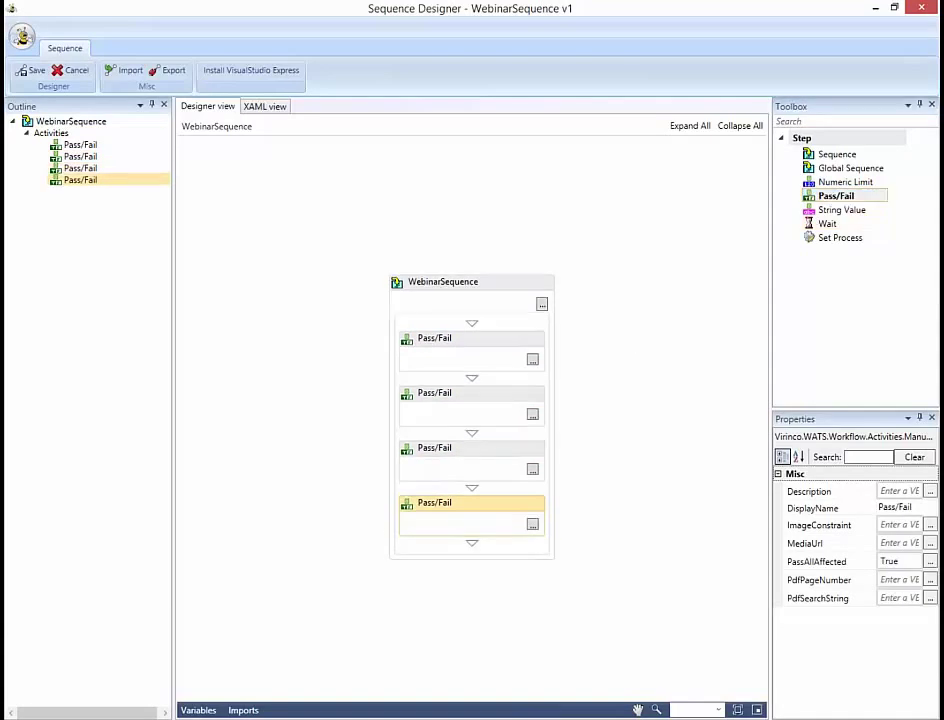
Name the first Pass/Fail step "+5A on U623 pin 1" and give it the description "Measure at C 623, Pin 1"
click(506, 354)
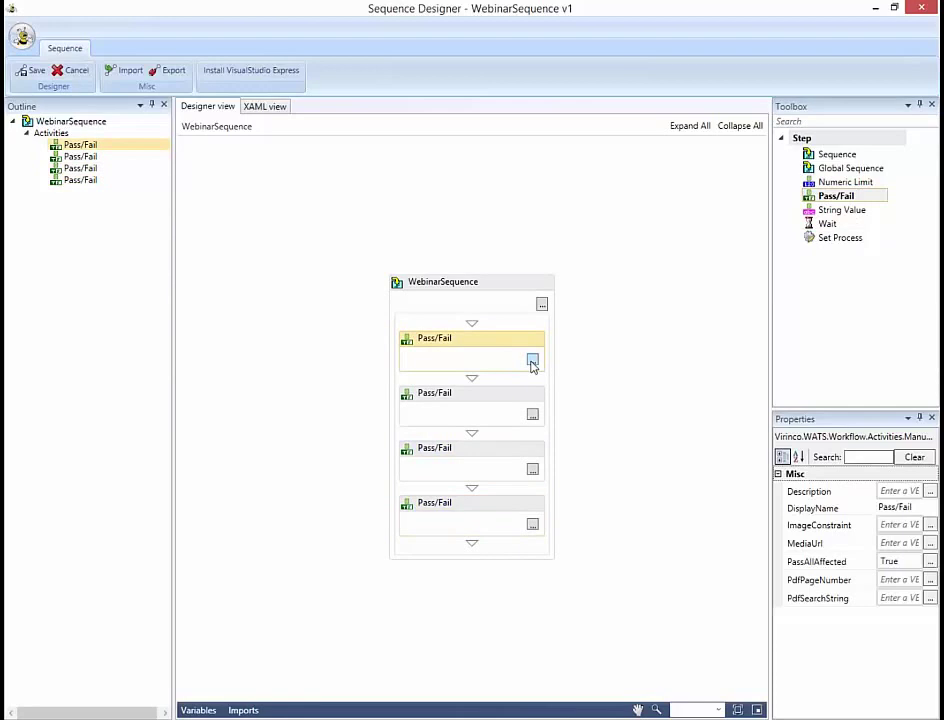
click(532, 361)
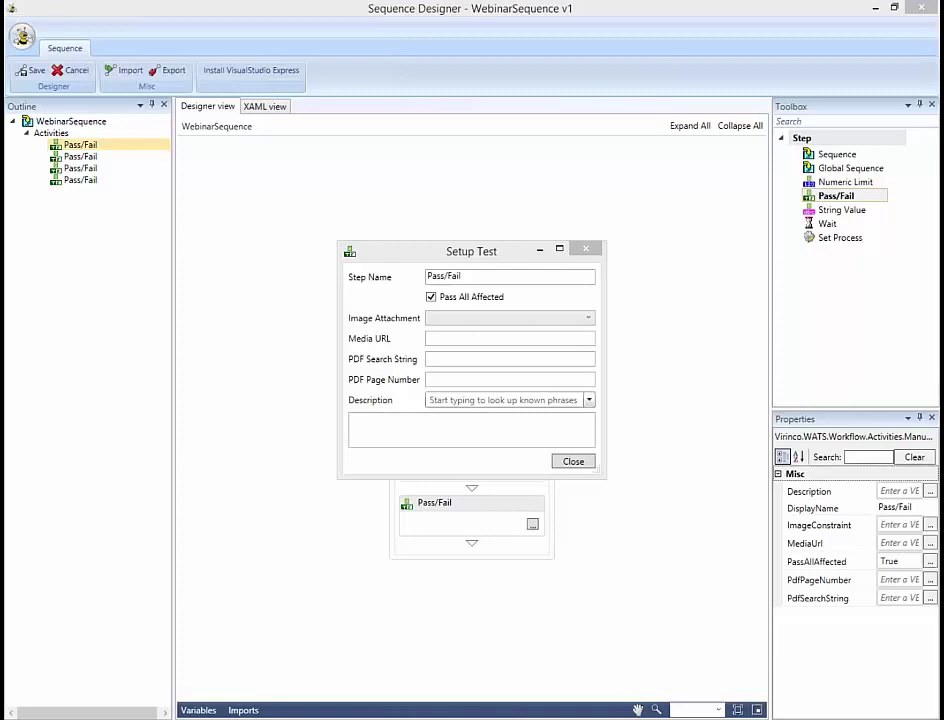
click(478, 275)
key(ctrl+a)
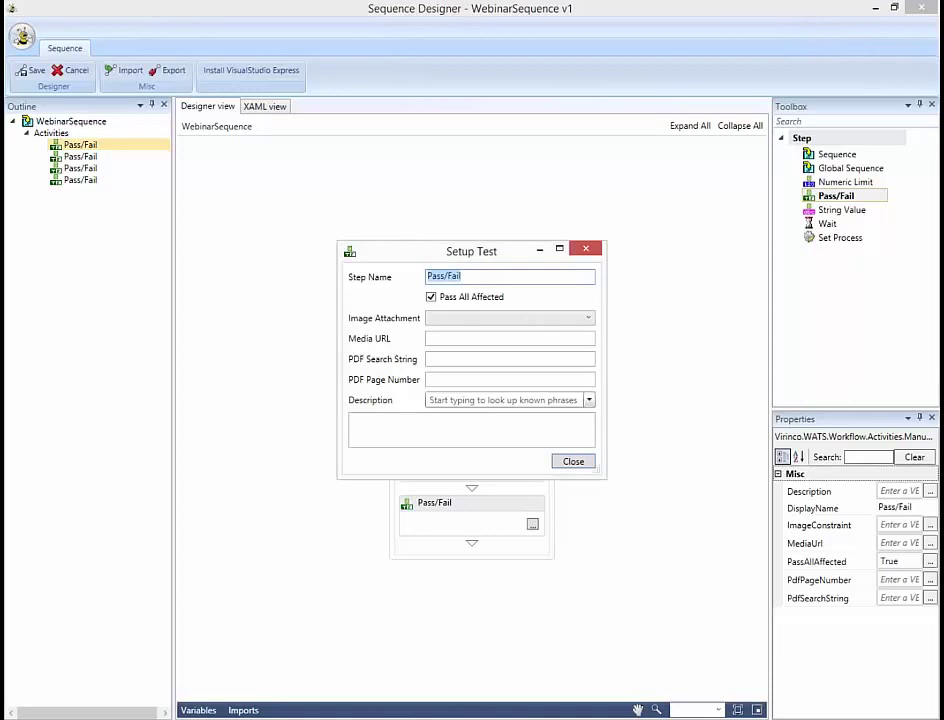
text(+5A on U623 pin 1)
click(474, 394)
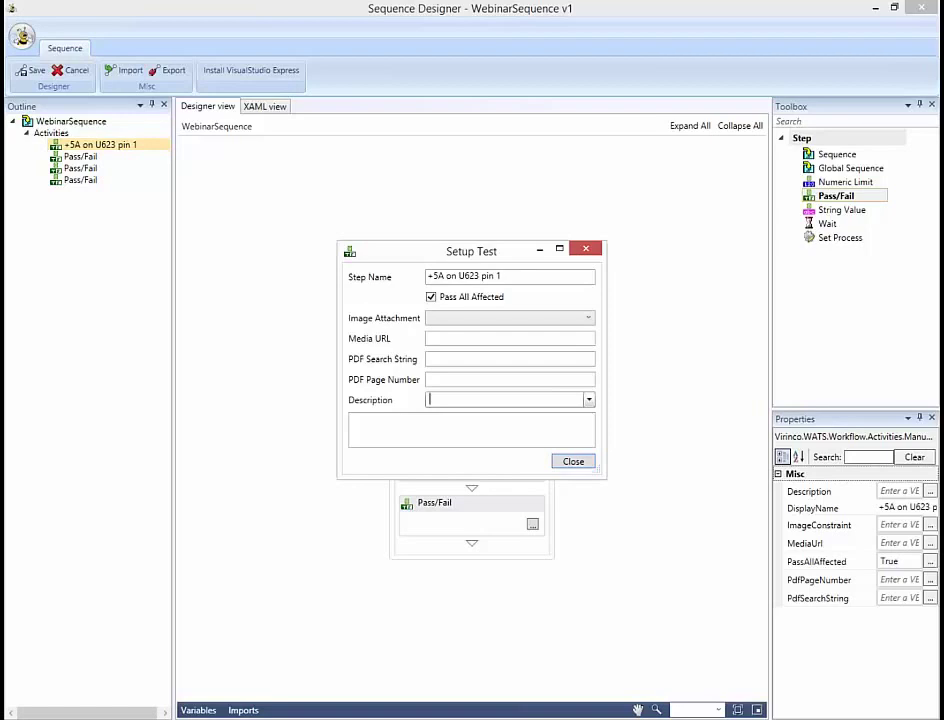
key(ctrl+v)
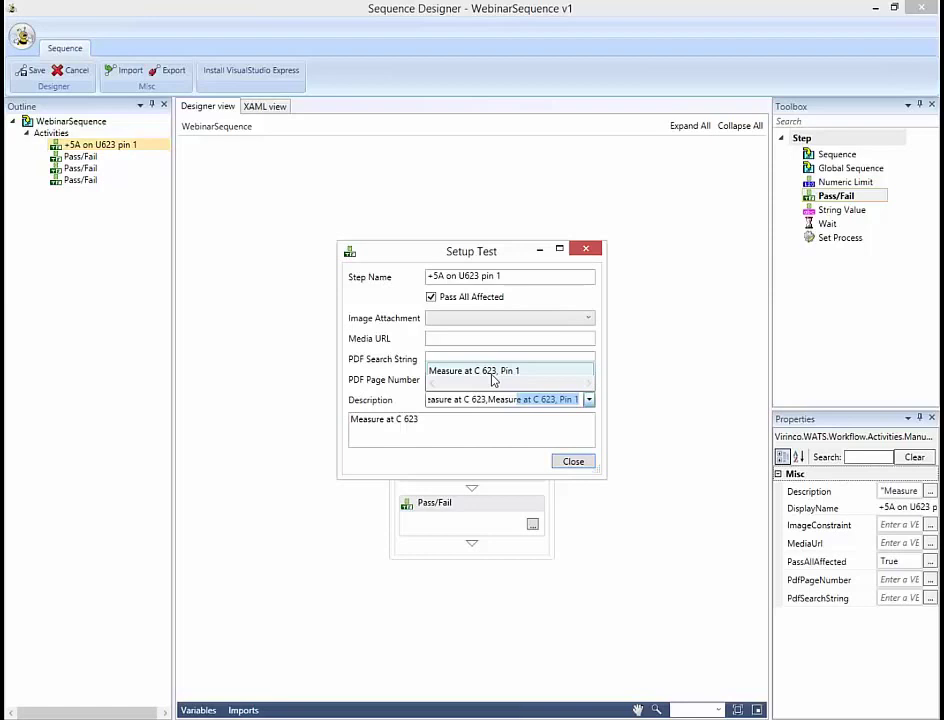
click(492, 372)
click(489, 414)
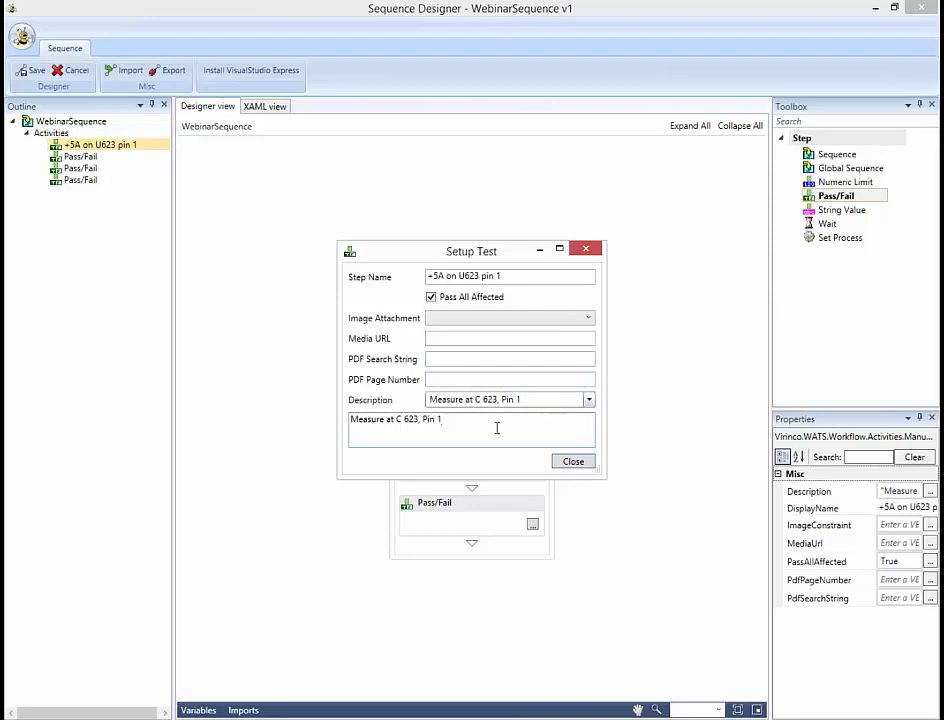
click(566, 466)
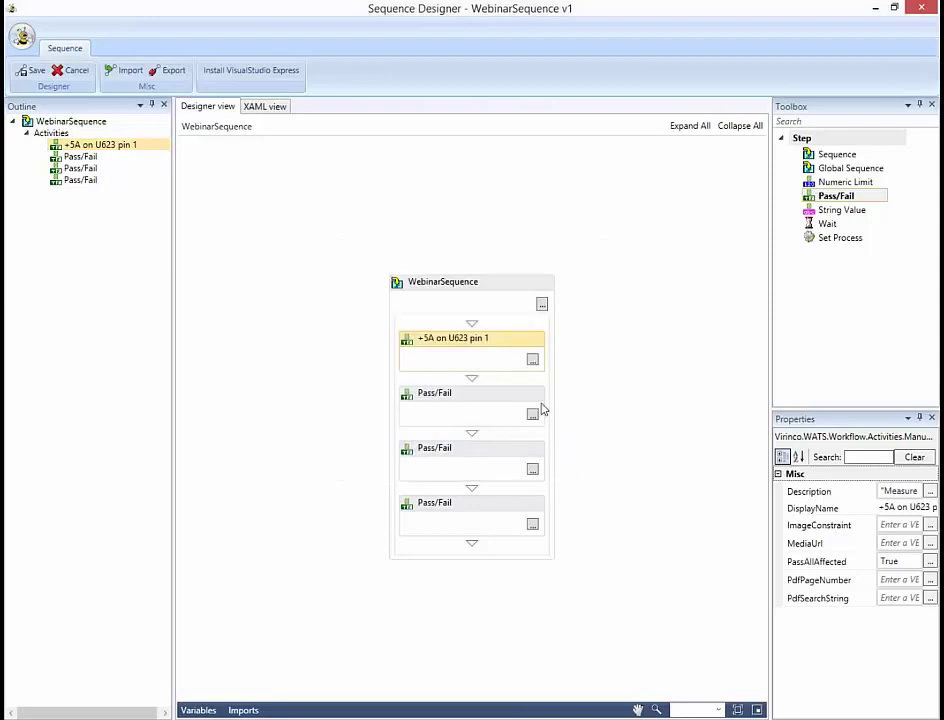
Rename the second Pass/Fail step "Check Label" and describe it as "Confirm that label is in place"
click(533, 413)
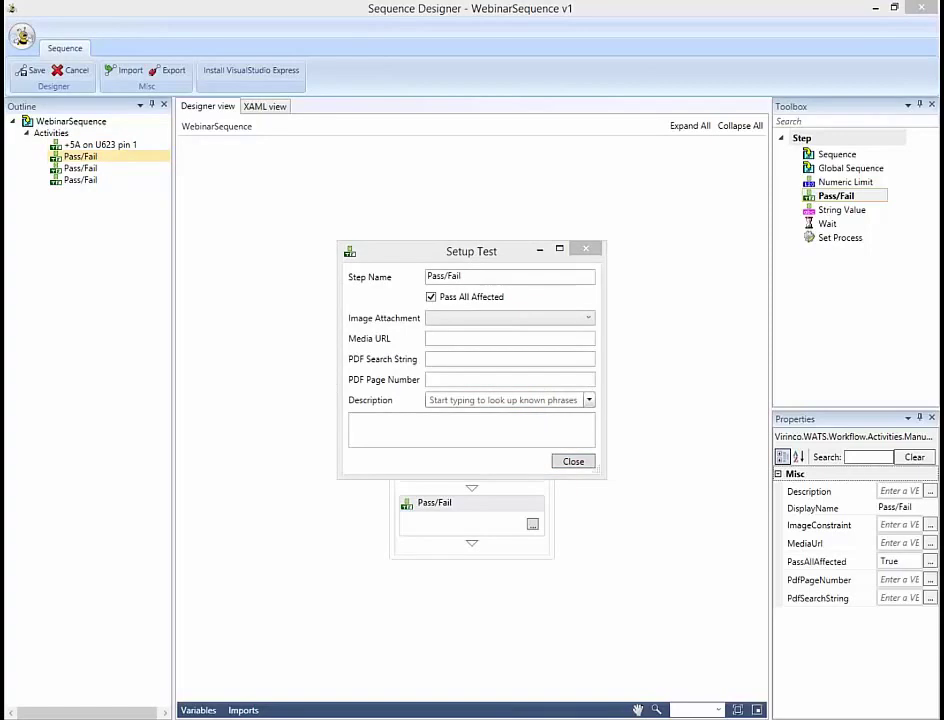
text(Ch)
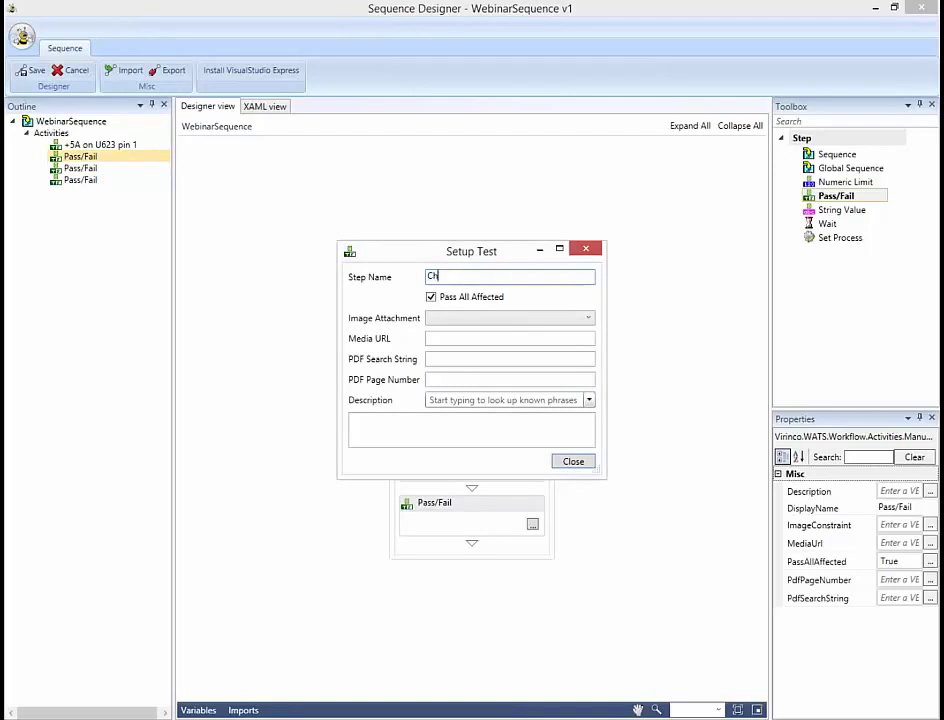
text(eck Label)
click(457, 399)
text(Conf)
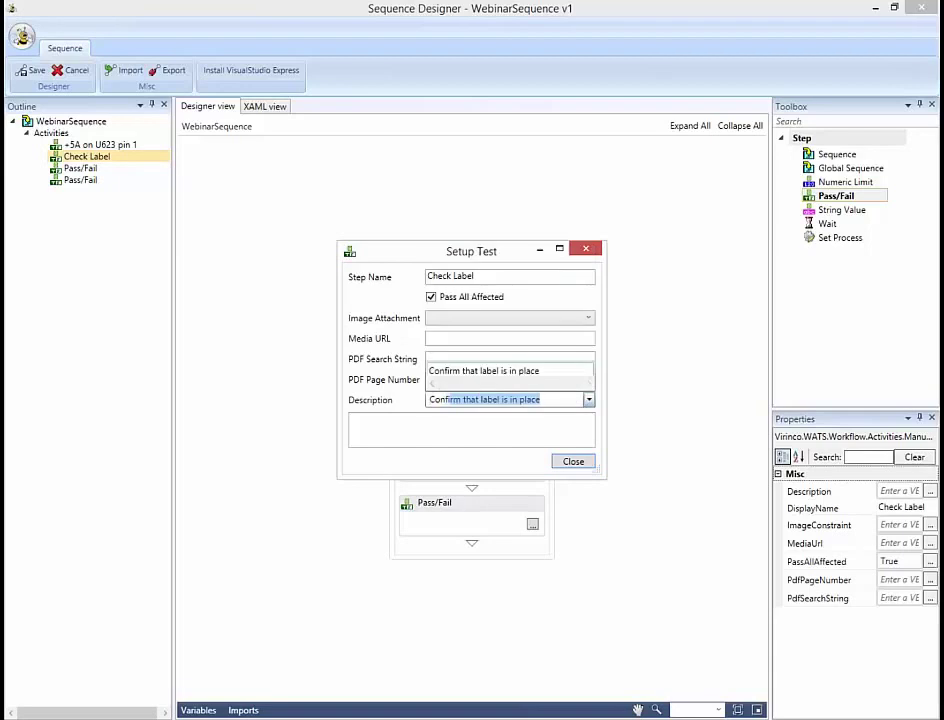
click(482, 374)
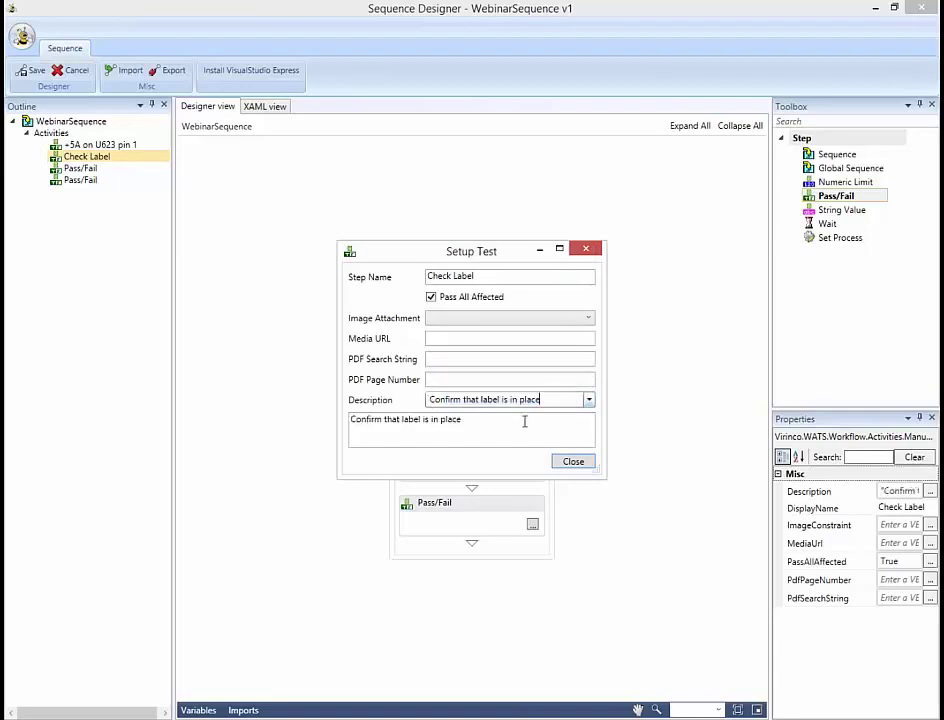
click(562, 466)
Name the third Pass/Fail step "P5V2 on R700, pin 1" with the description "Measure at R700, pin 1"
click(535, 469)
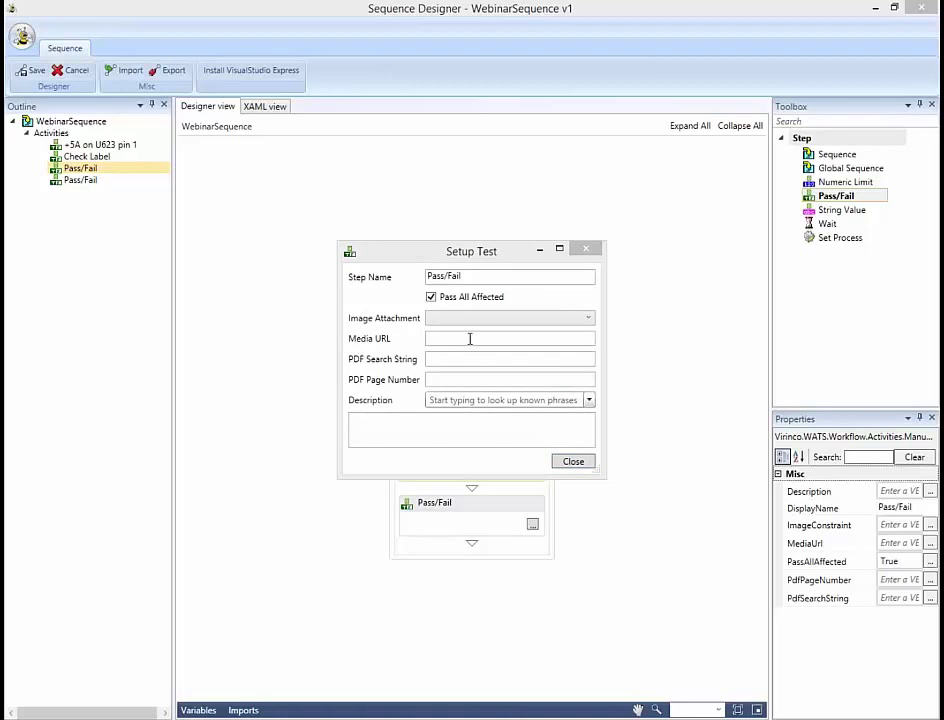
key(ctrl+a)
text(P5V2 on R700, pin 1)
click(461, 398)
text(Measure at R700)
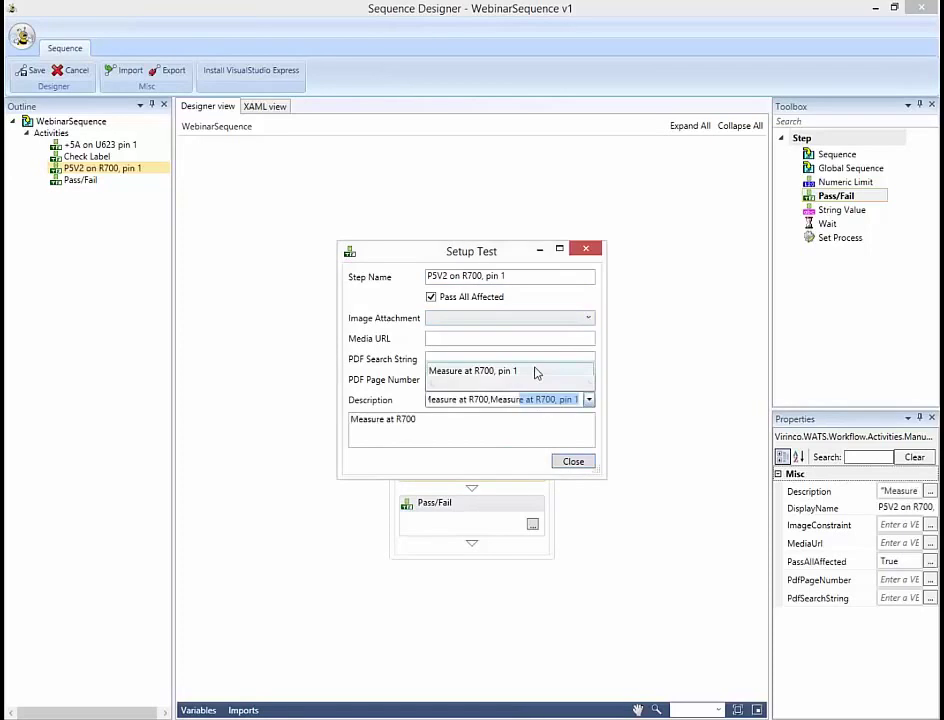
click(537, 373)
click(573, 461)
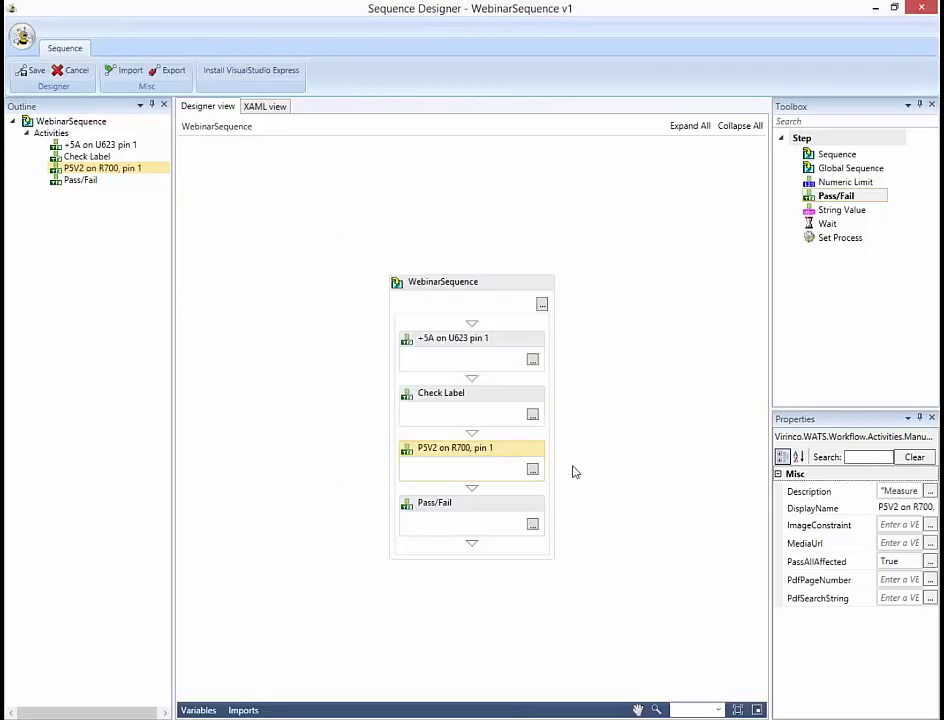
Name the last Pass/Fail step "Check complete board", described as "Check that board looks complete with all components and no cracks"
click(533, 524)
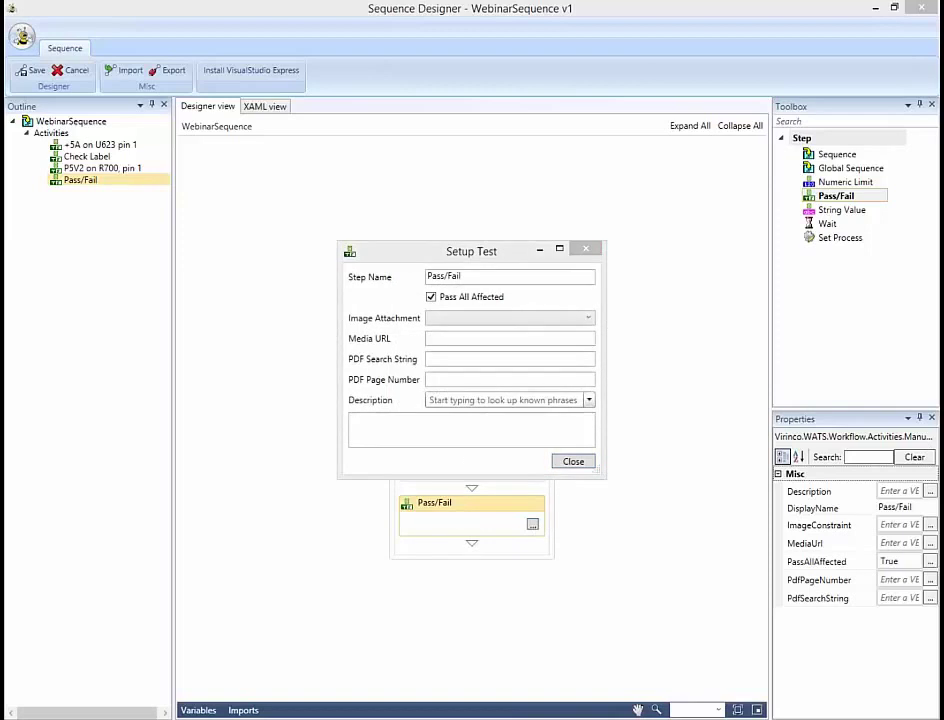
double_click(461, 275)
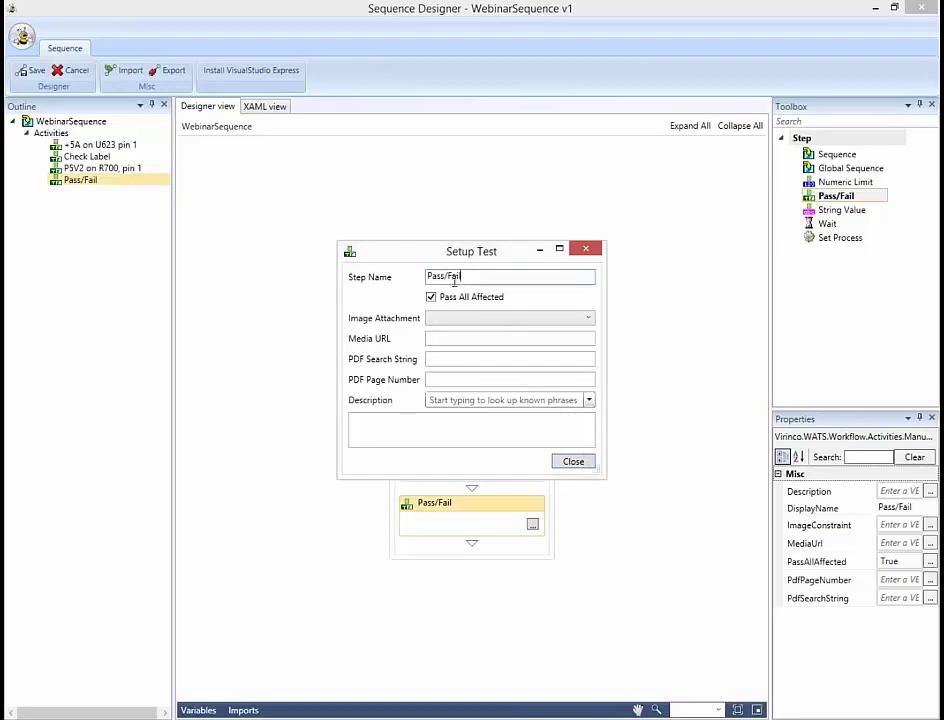
text(Check complete board)
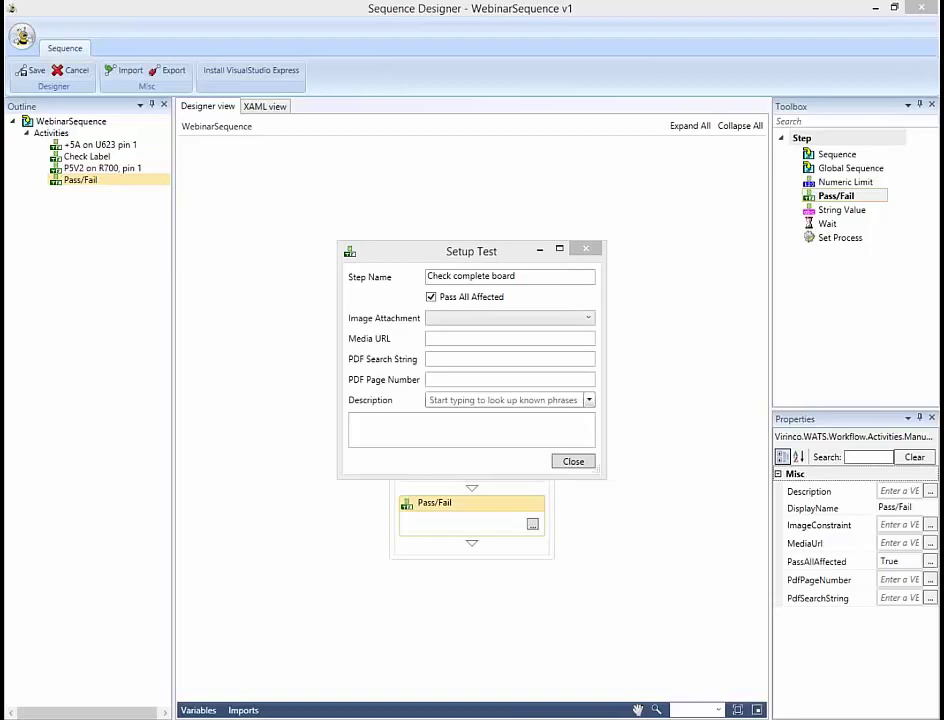
text(Check that board looks complete with all components and no cracks)
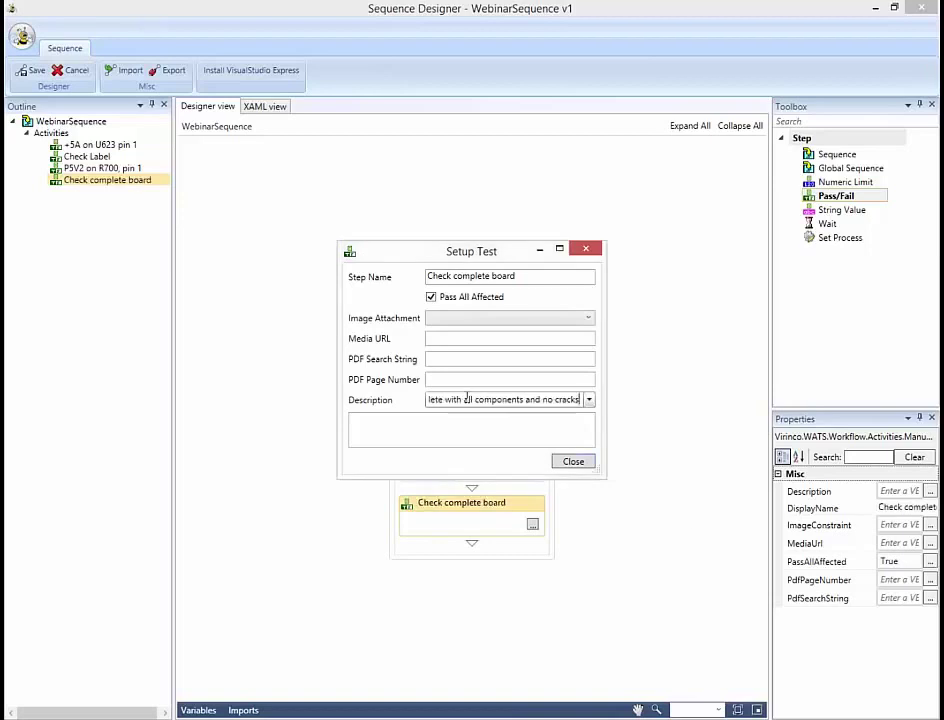
click(573, 461)
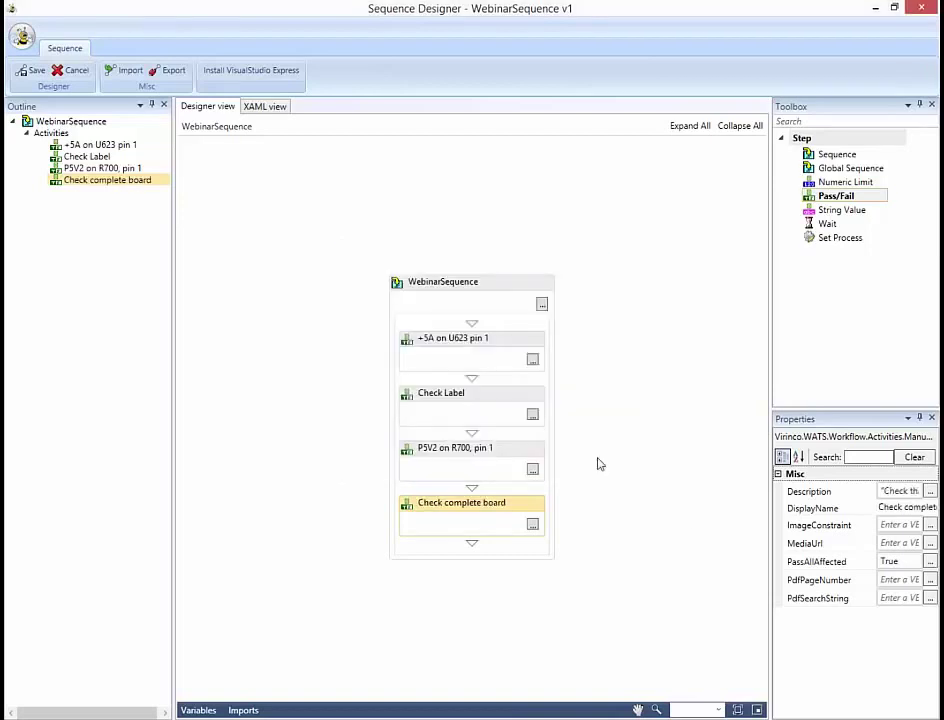
click(610, 458)
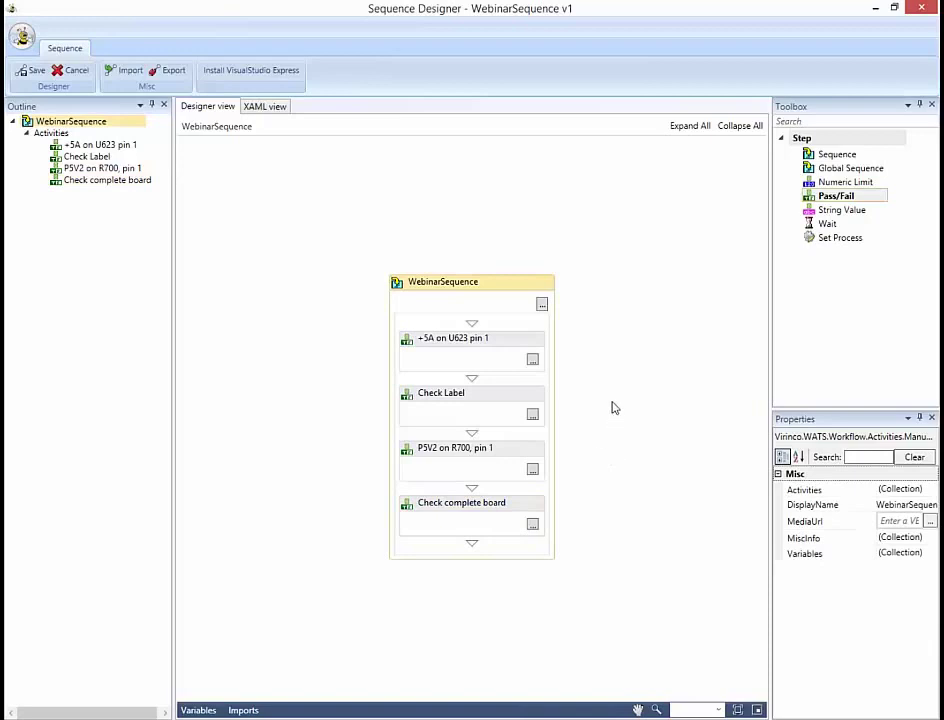
Set the Media URL of the whole WebinarSequence to the MI-UserManual.pdf address under download.wats.no/Tmp
click(542, 305)
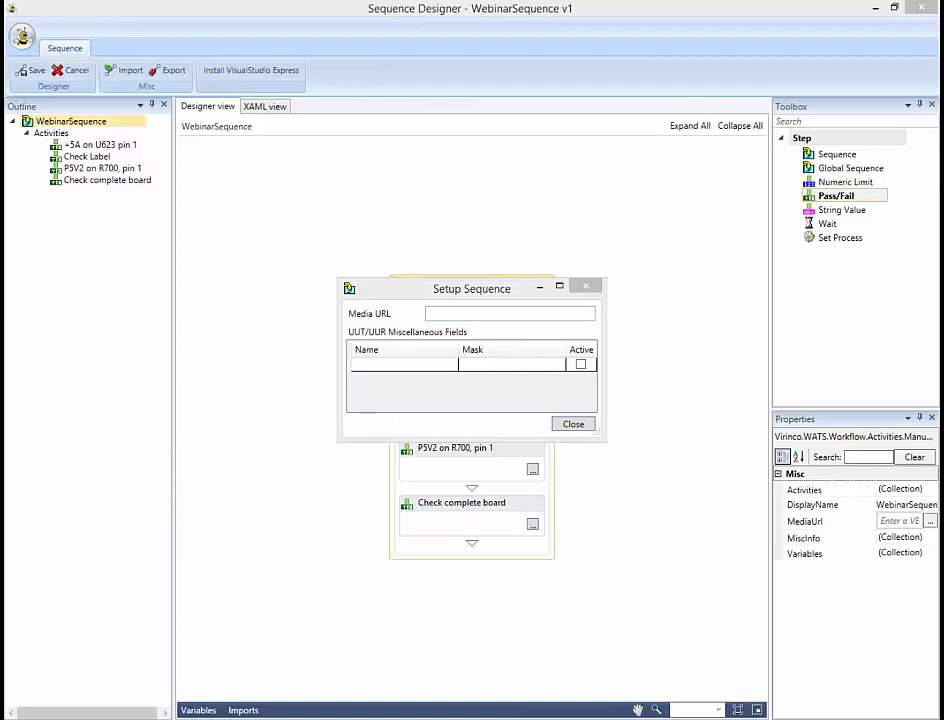
click(432, 210)
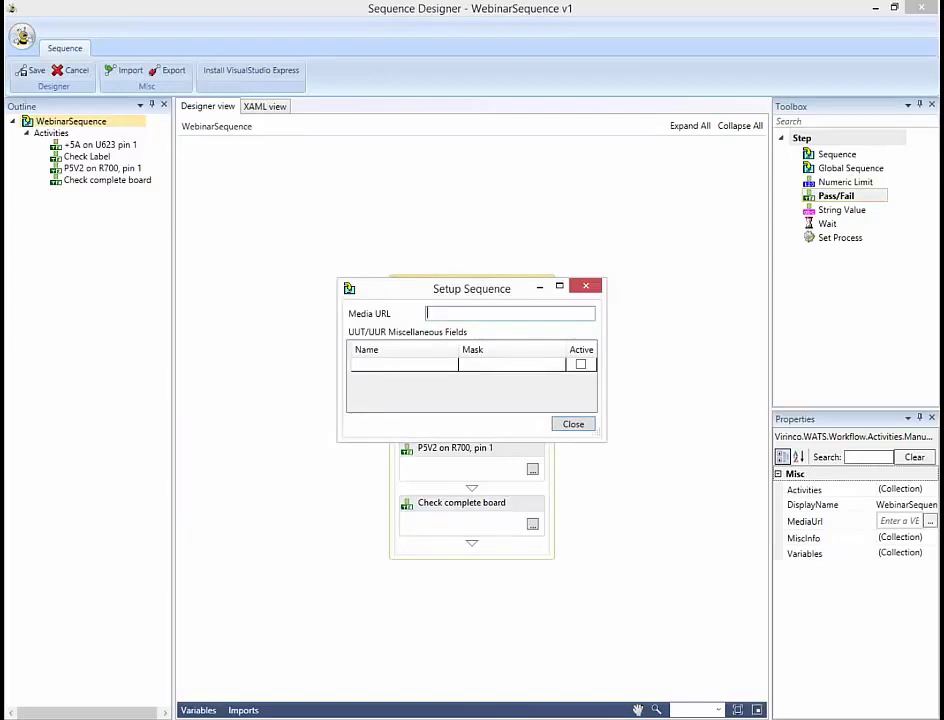
key(ctrl+v)
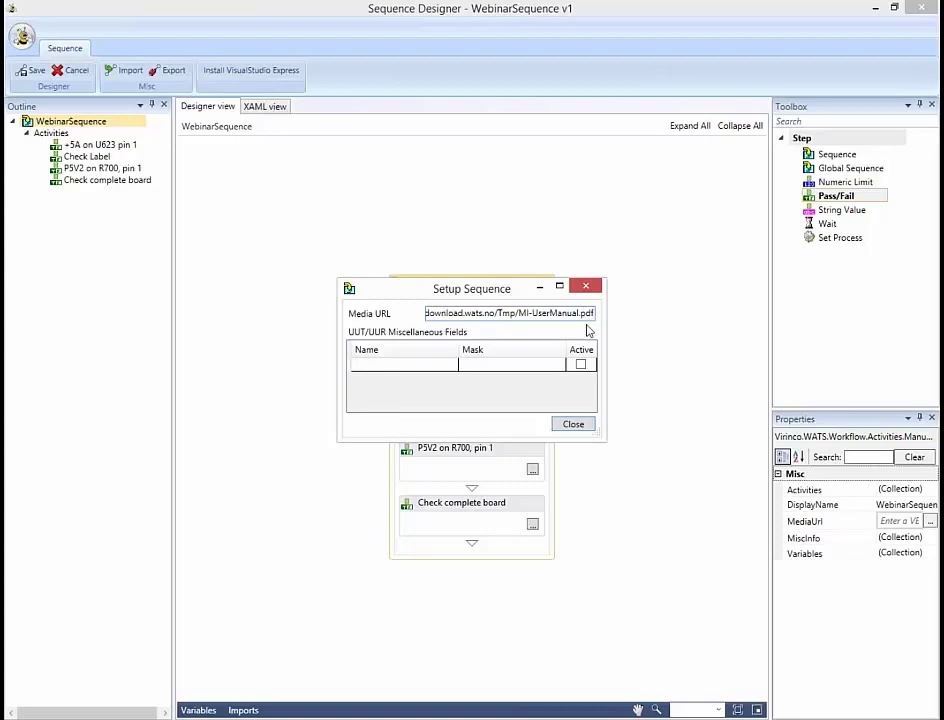
click(585, 428)
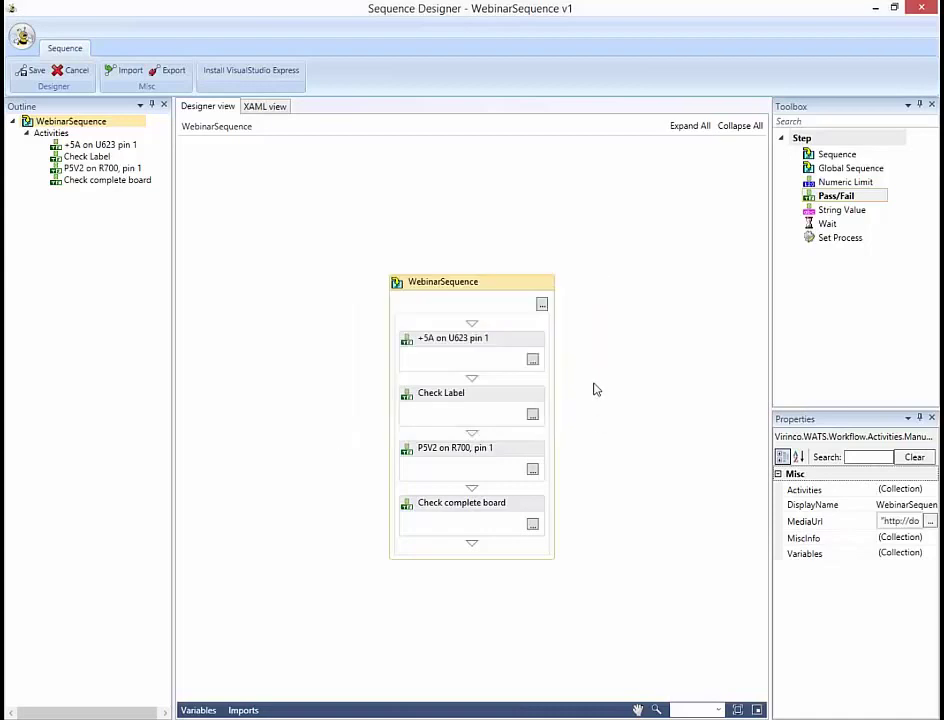
Set the PDF page number to 1 for the +5A on U623 pin 1 step and 2 for Check Label
click(533, 361)
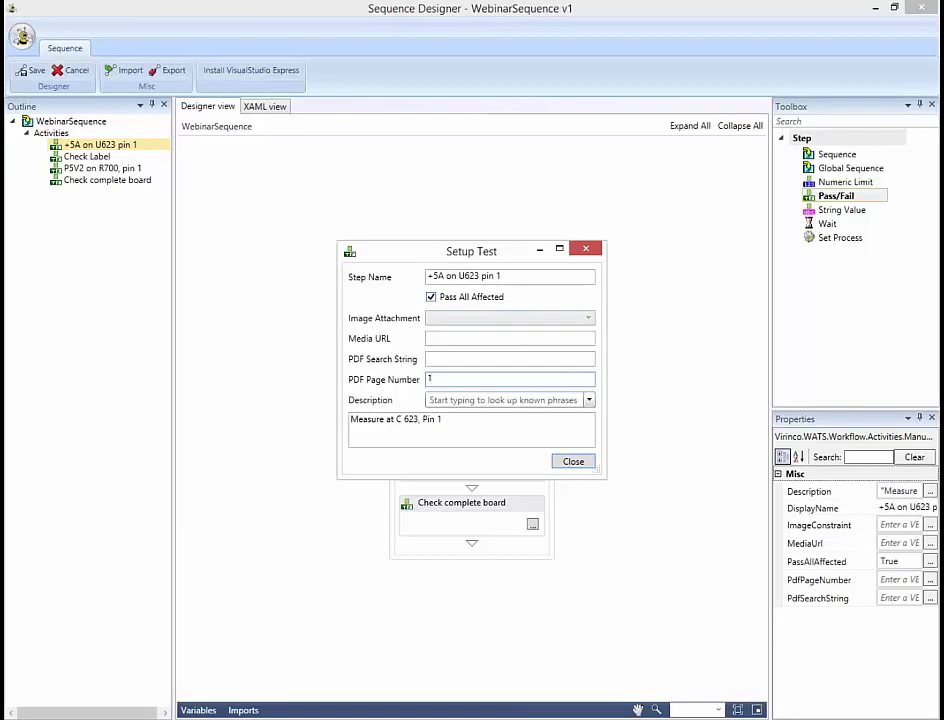
click(573, 461)
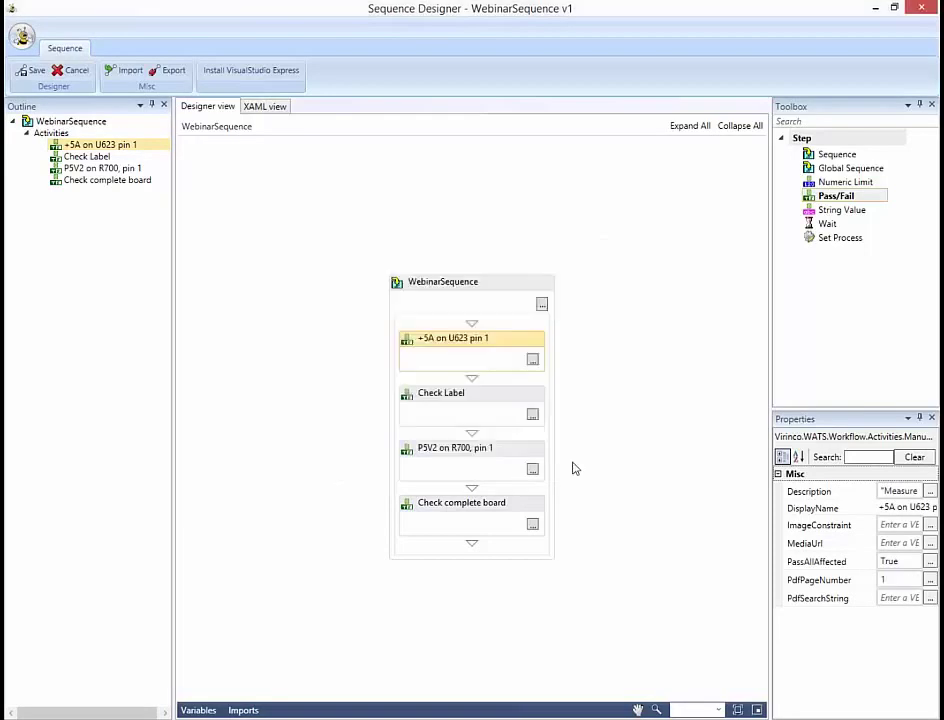
click(533, 414)
text(2)
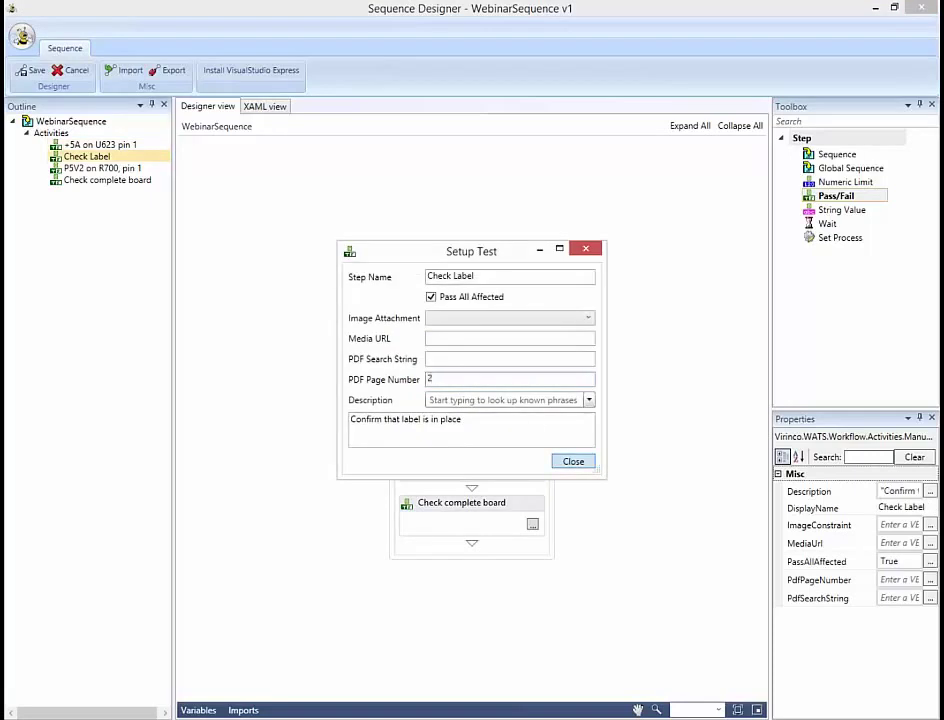
click(573, 461)
Set the PDF page number to 3 for the P5V2 on R700 step and 4 for Check complete board
click(533, 468)
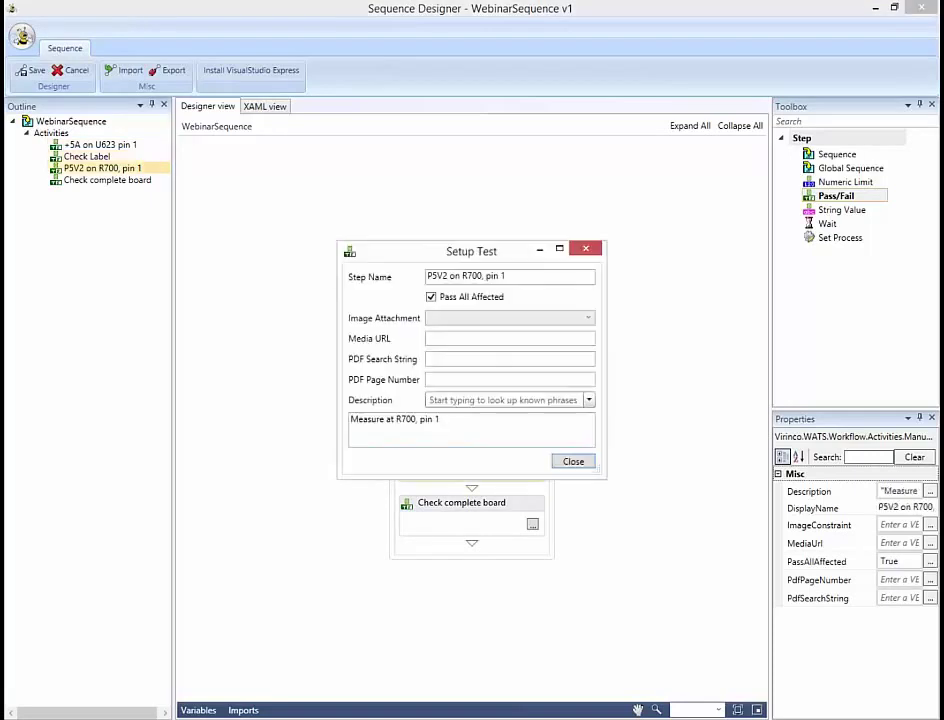
text(3)
click(571, 464)
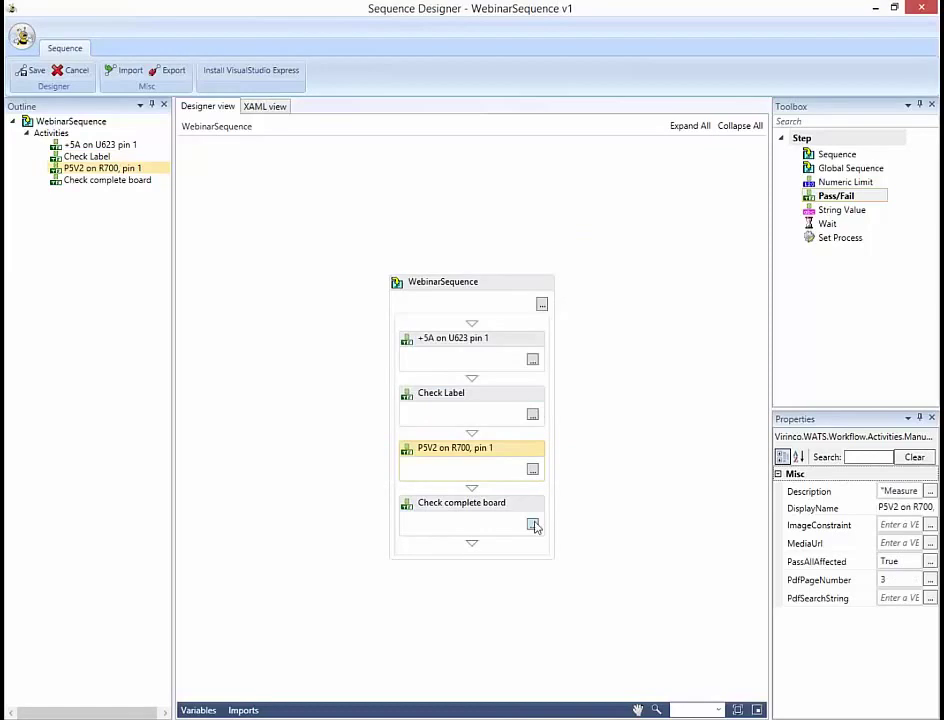
click(533, 524)
click(431, 379)
text(4)
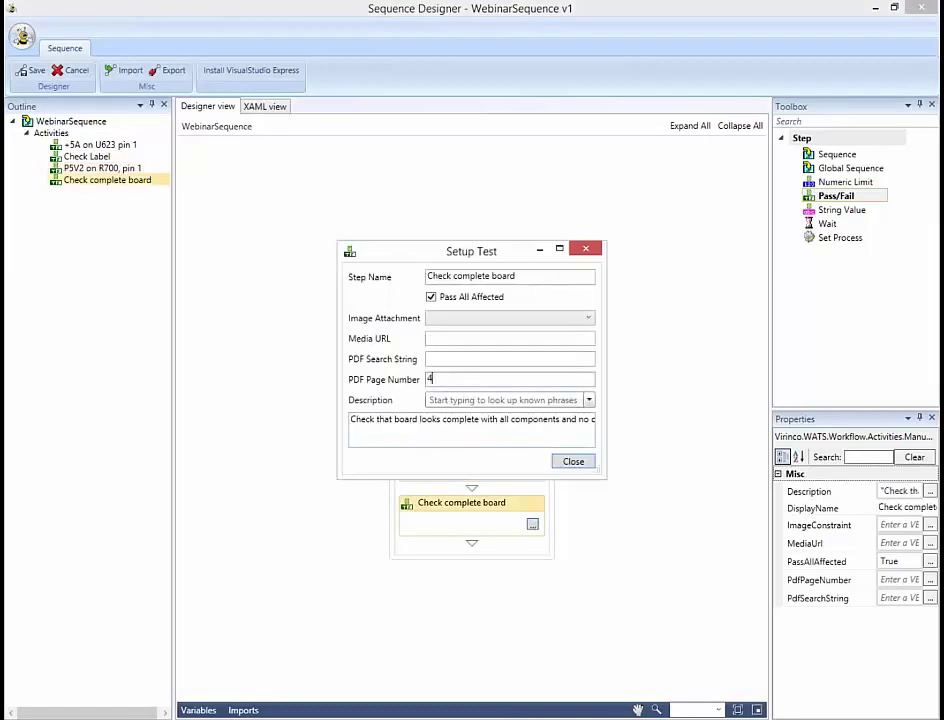
click(567, 463)
Save the finished WebinarSequence and dismiss the save message
click(643, 459)
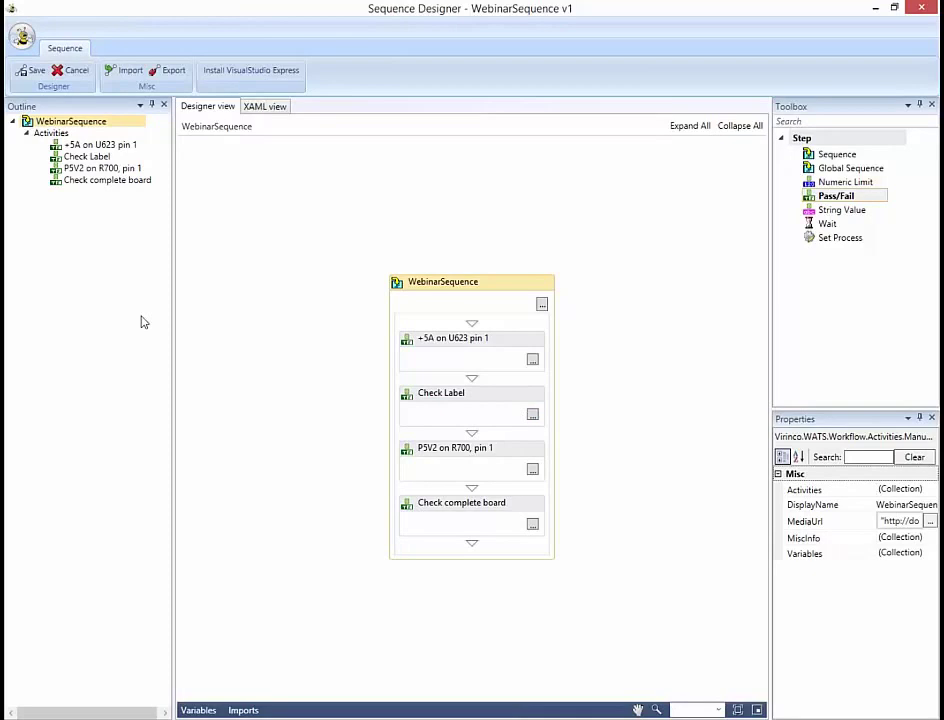
click(32, 70)
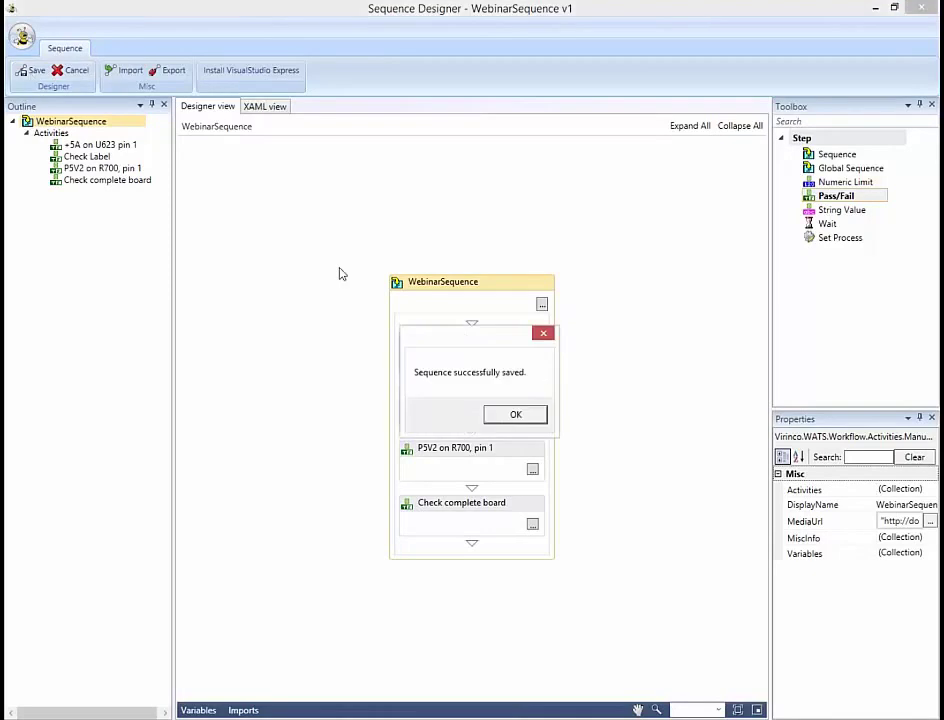
click(533, 414)
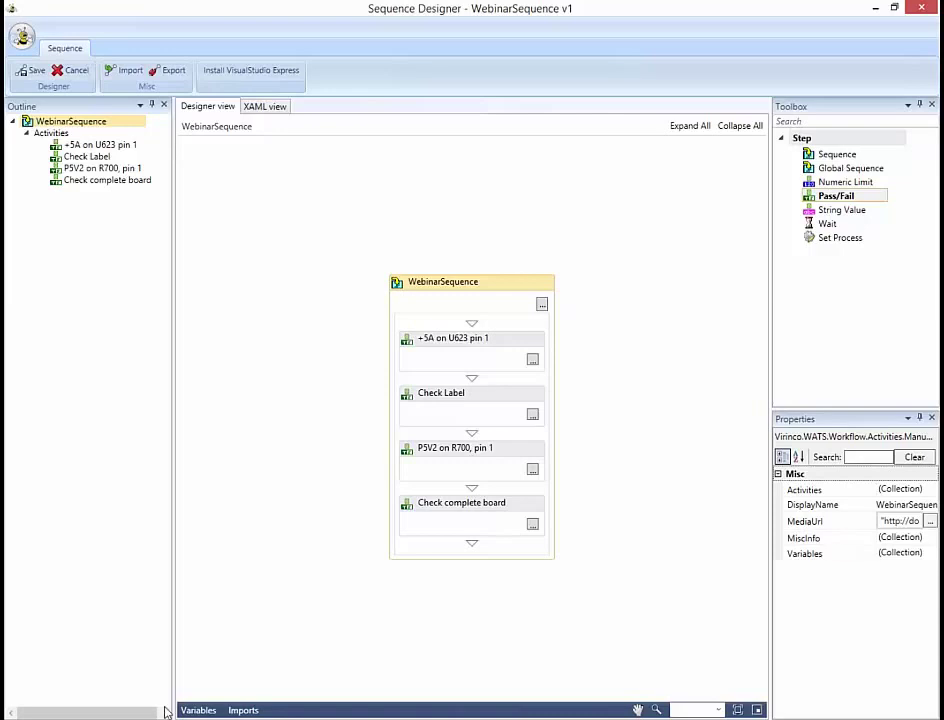
Switch to the WATS welcome page in the browser and open the Operator Interface
mouse_move(114, 708)
click(213, 649)
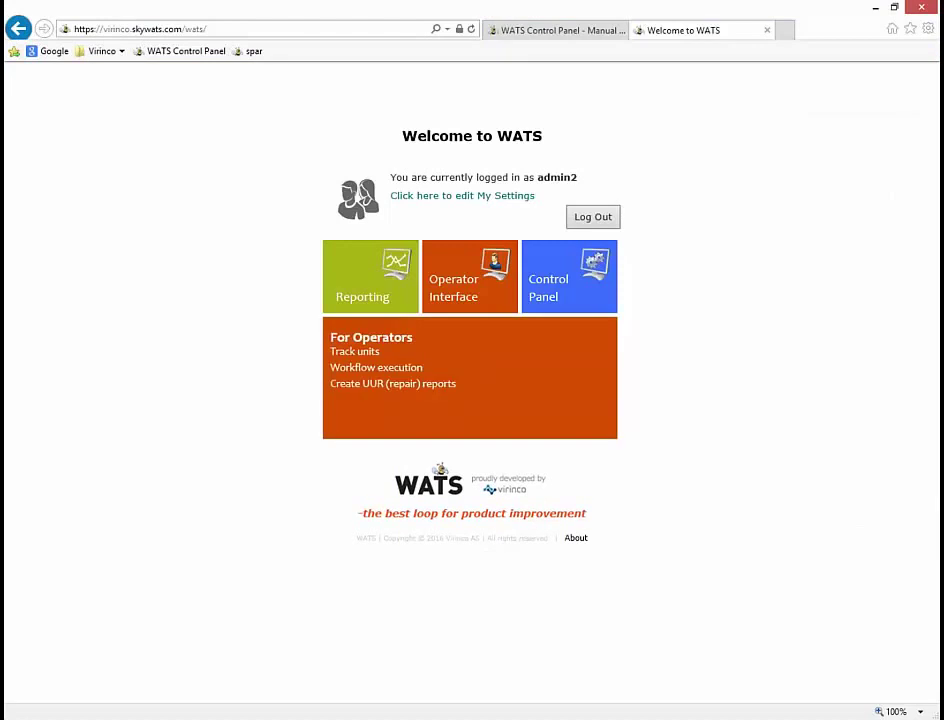
click(468, 280)
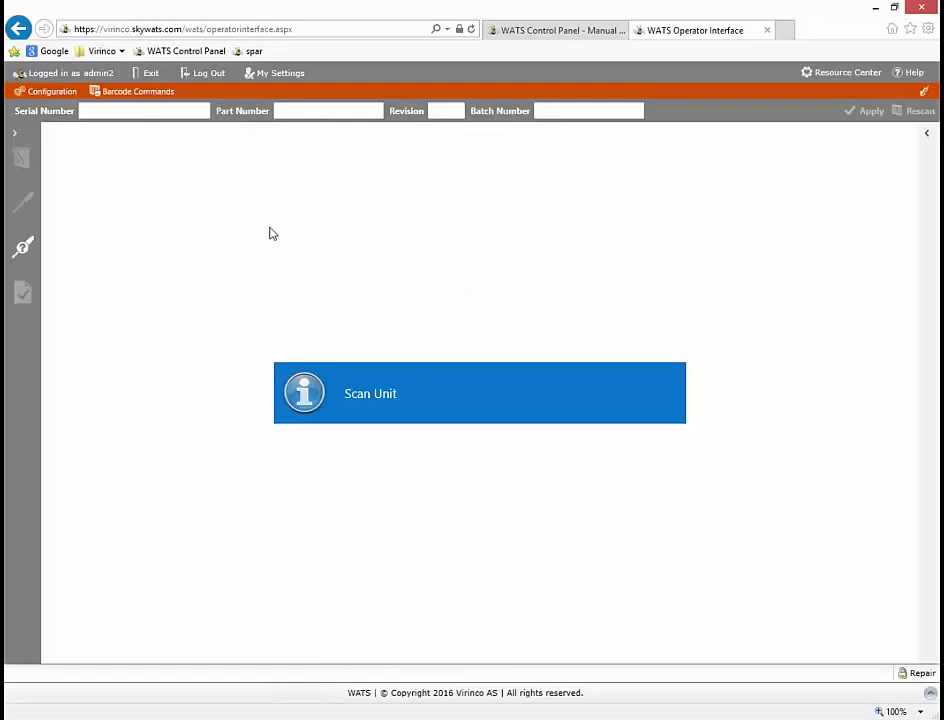
Apply a unit with serial number and part number Webinar, and start its manual inspection
text(Webinar)
key(Tab)
text(Web)
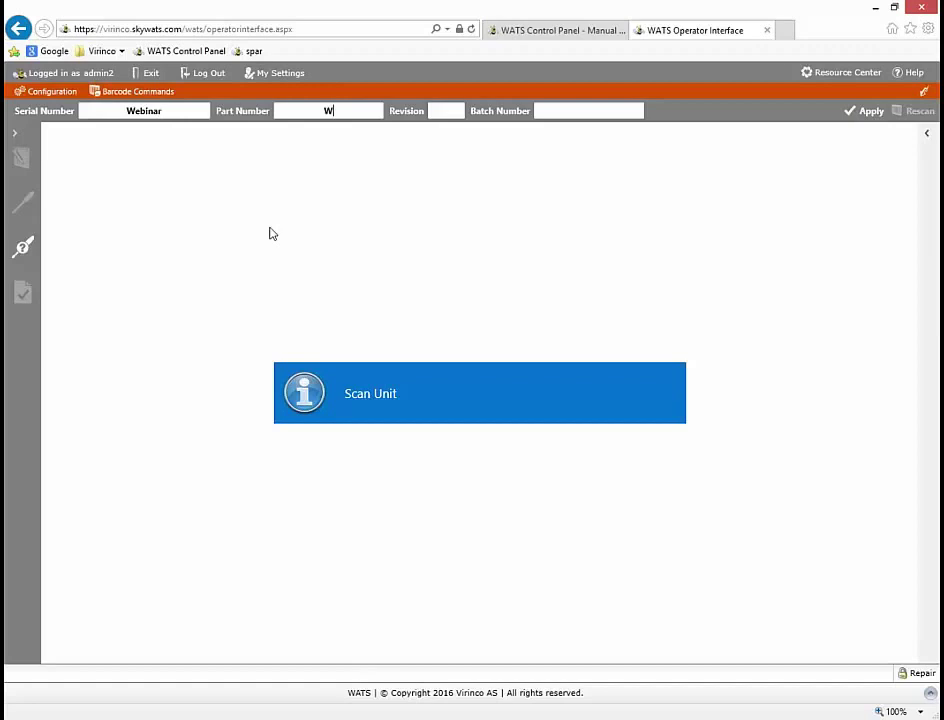
text(inar)
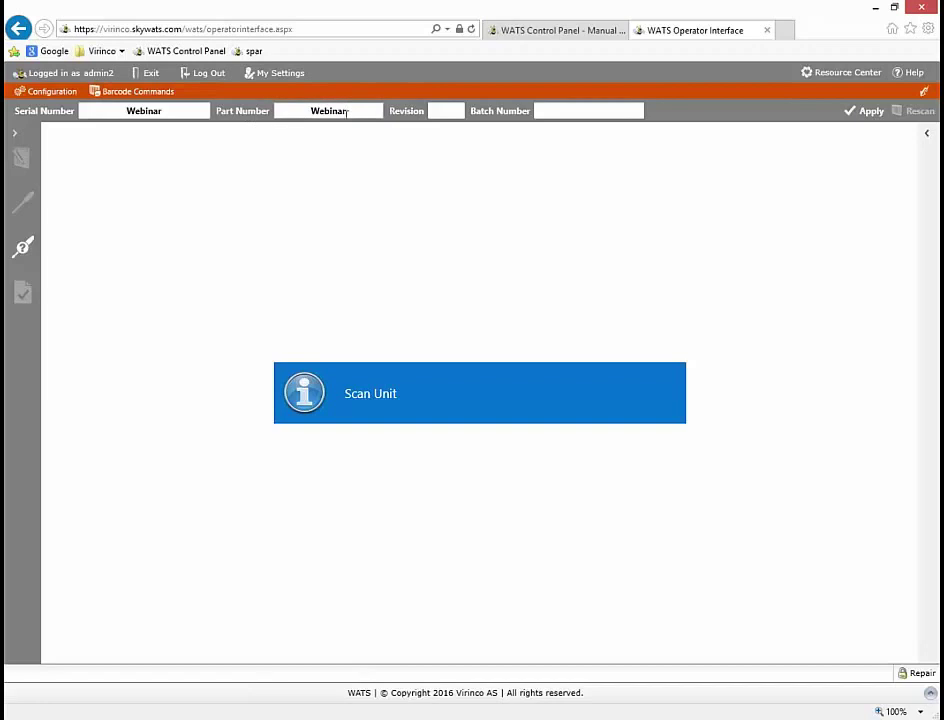
click(871, 112)
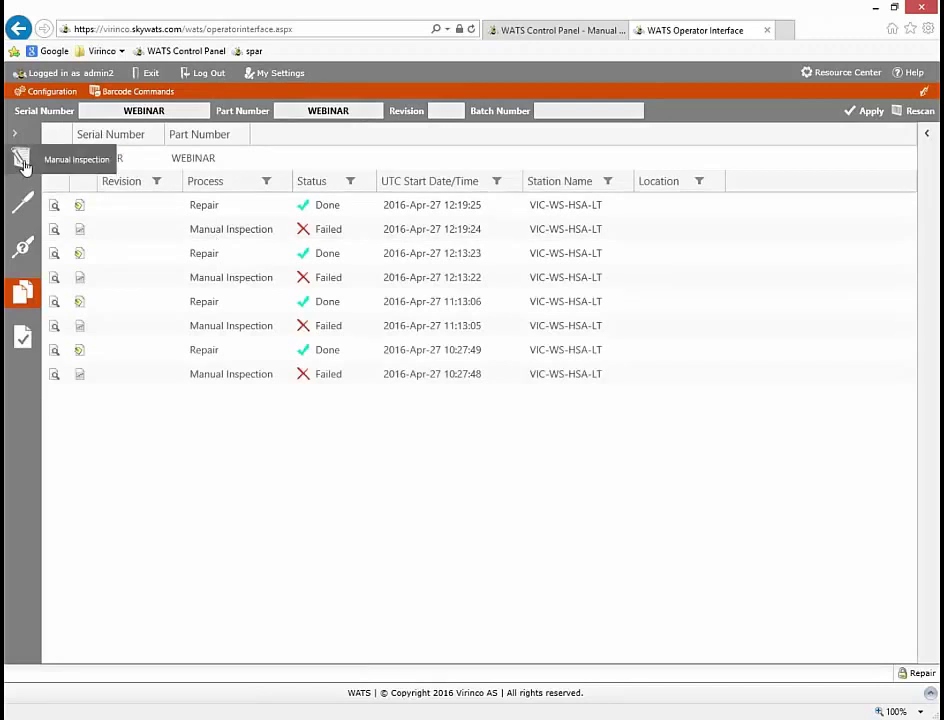
click(22, 160)
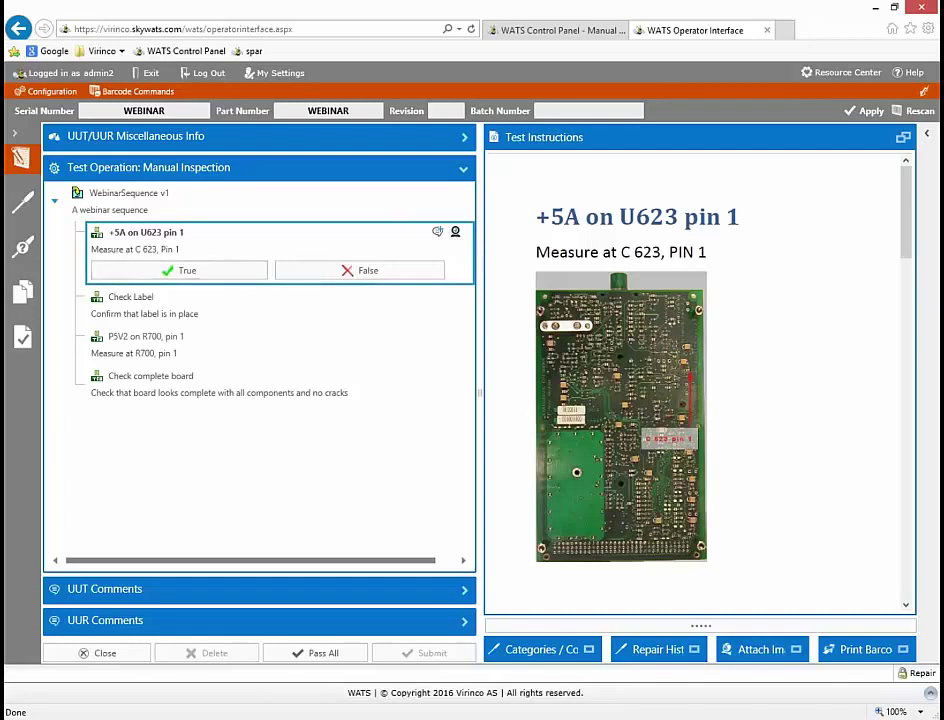
Attach the image Board.PNG from the Desktop to the +5A on U623 pin 1 step
click(455, 232)
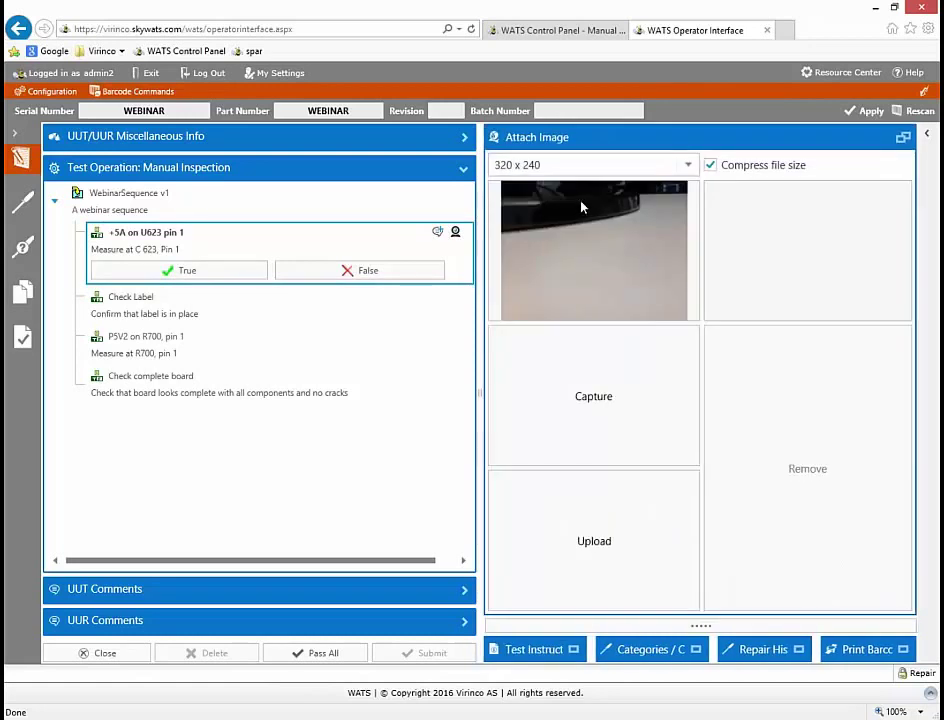
click(604, 525)
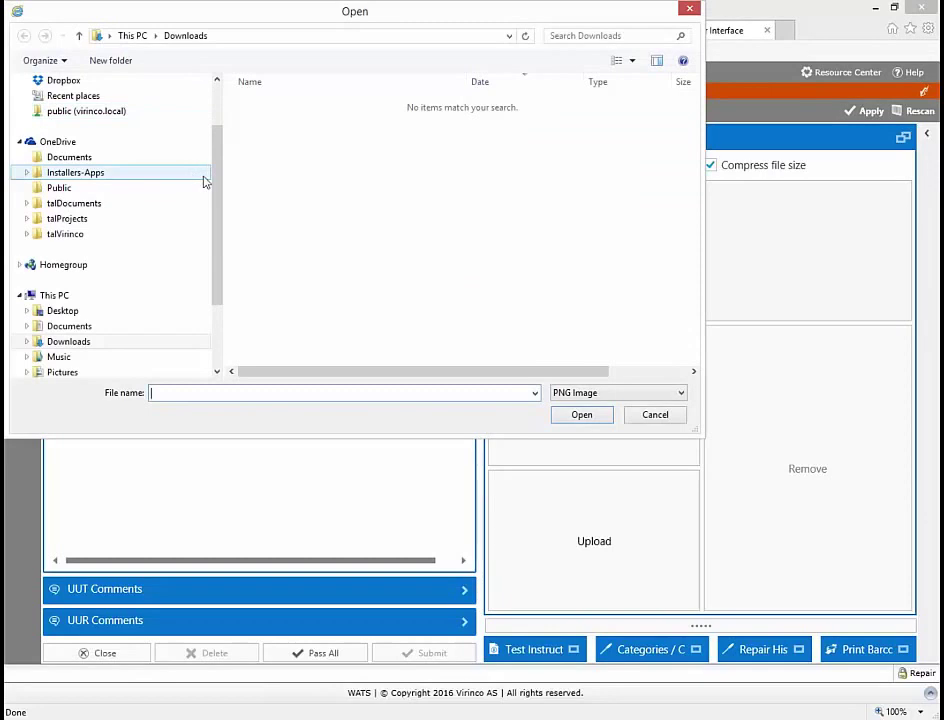
drag(213, 181, 213, 128)
click(114, 102)
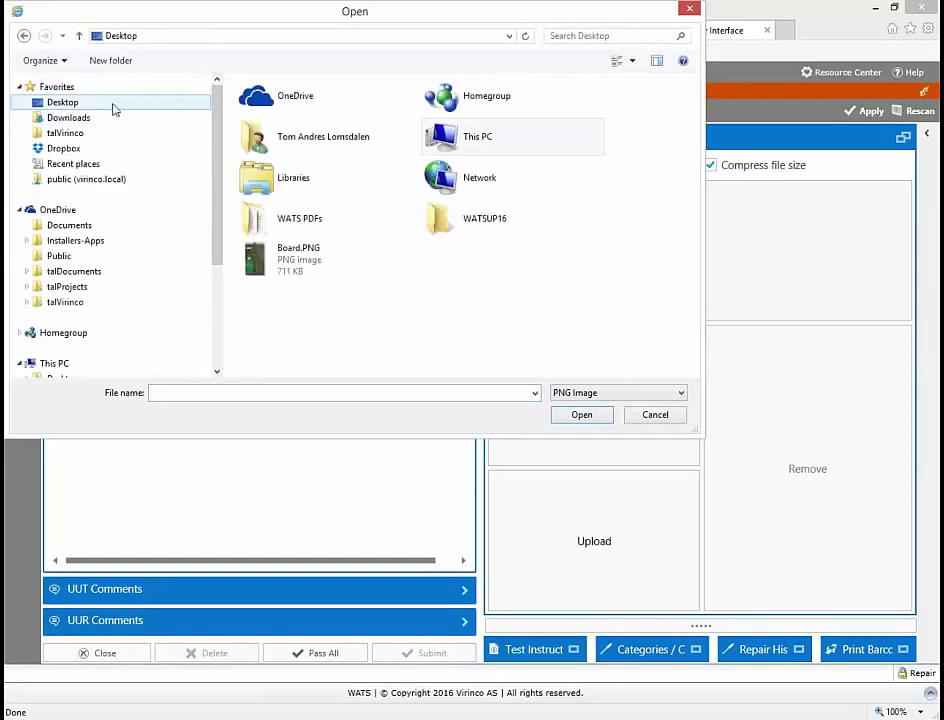
click(285, 249)
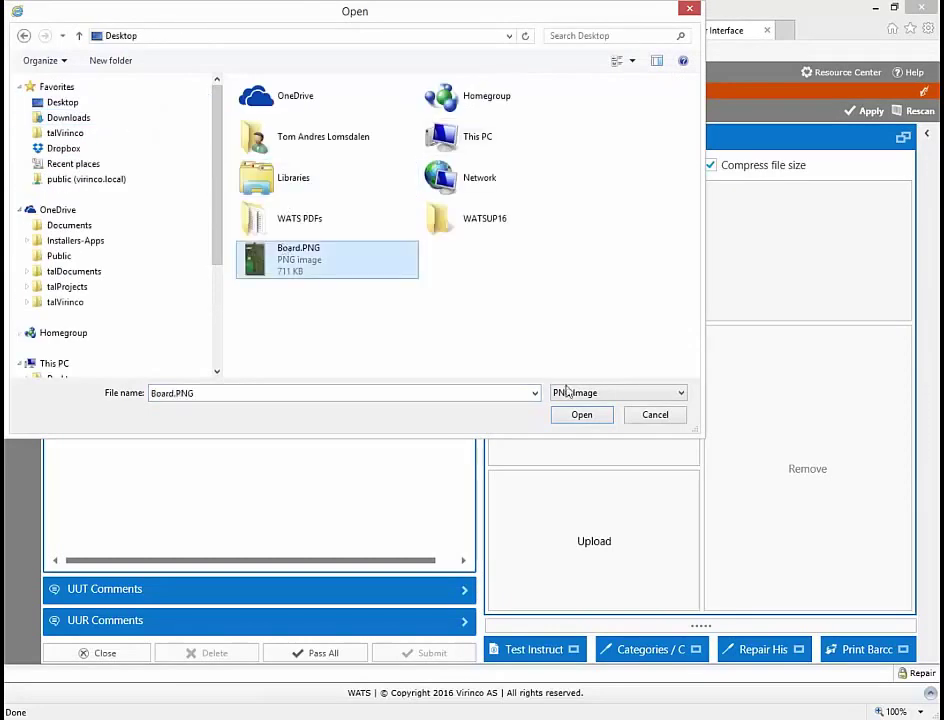
click(584, 415)
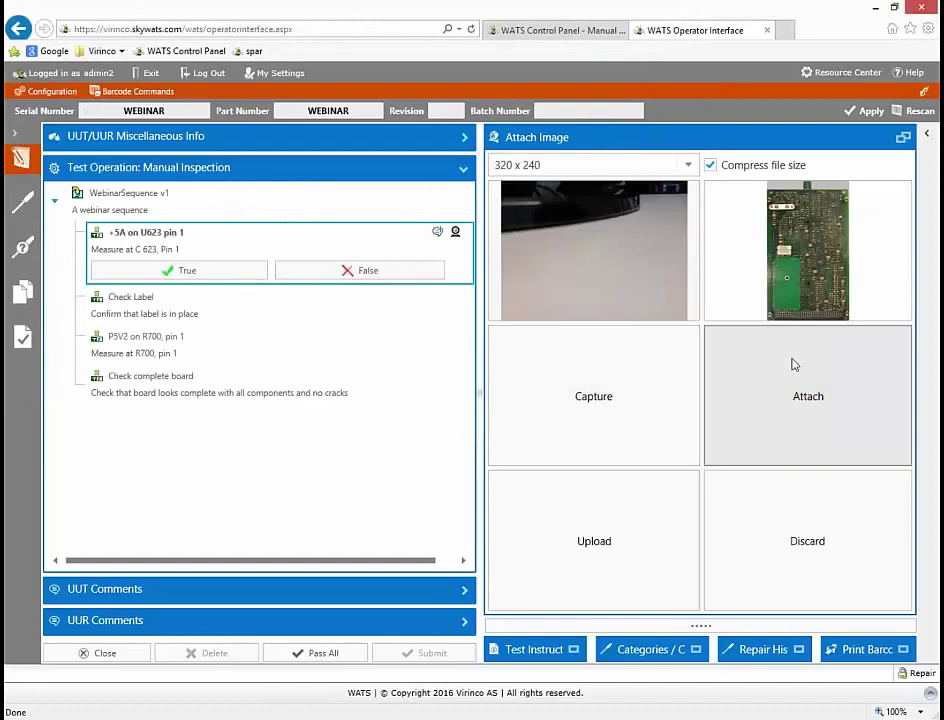
click(838, 372)
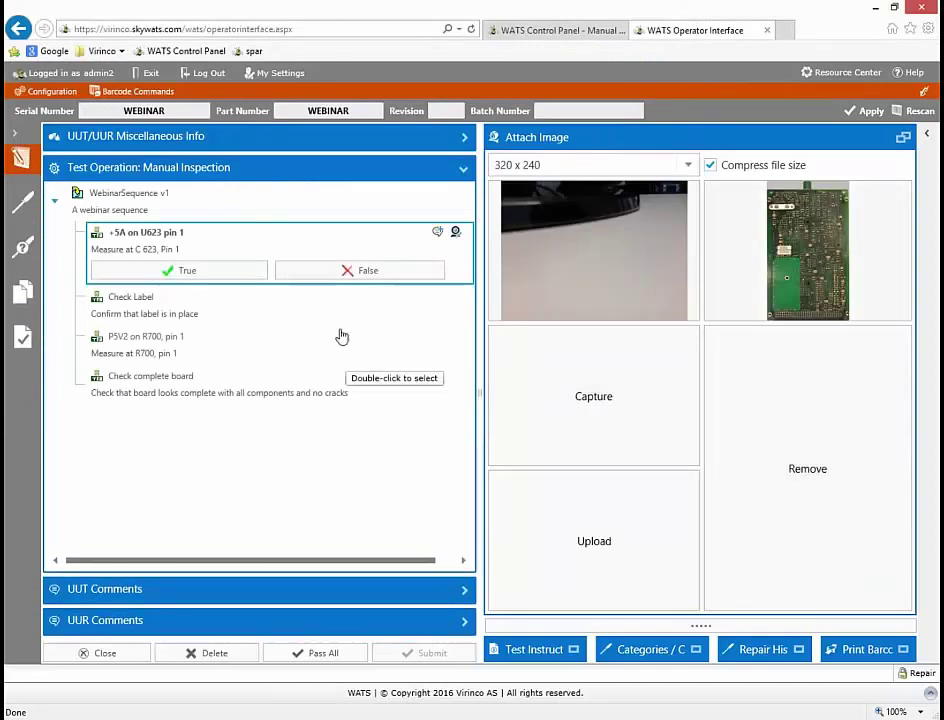
Mark the +5A on U623 pin 1 step as True and the Check Label step as False
mouse_move(456, 233)
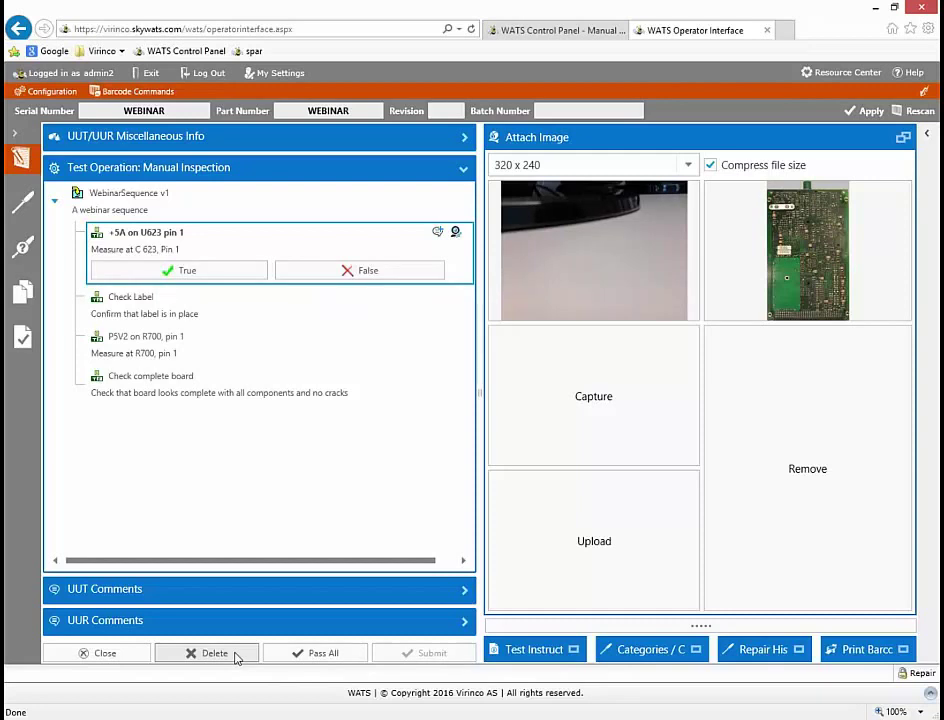
click(210, 273)
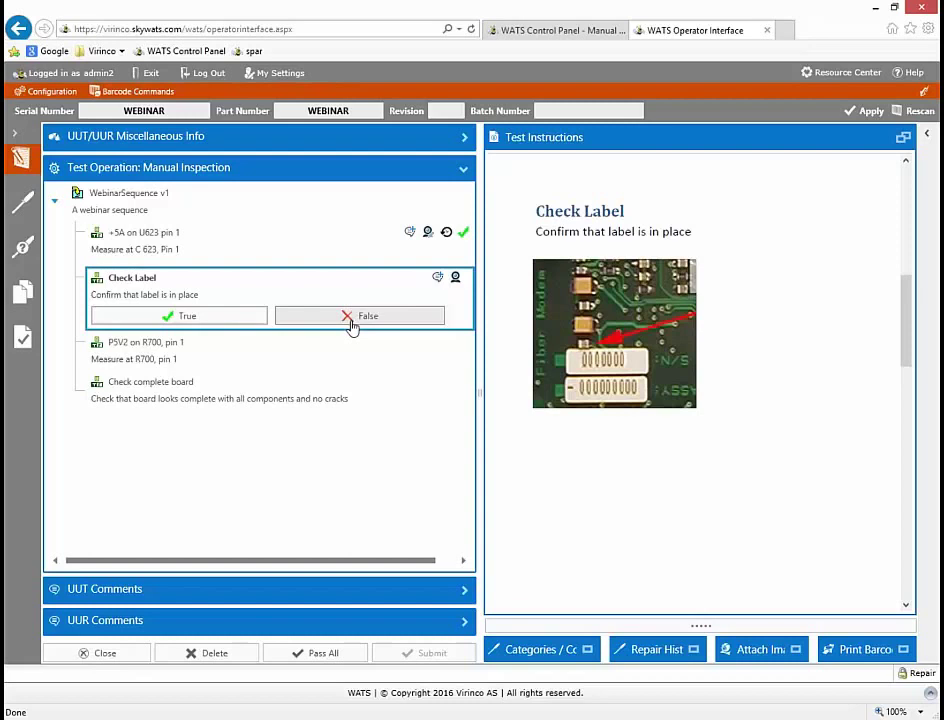
click(351, 316)
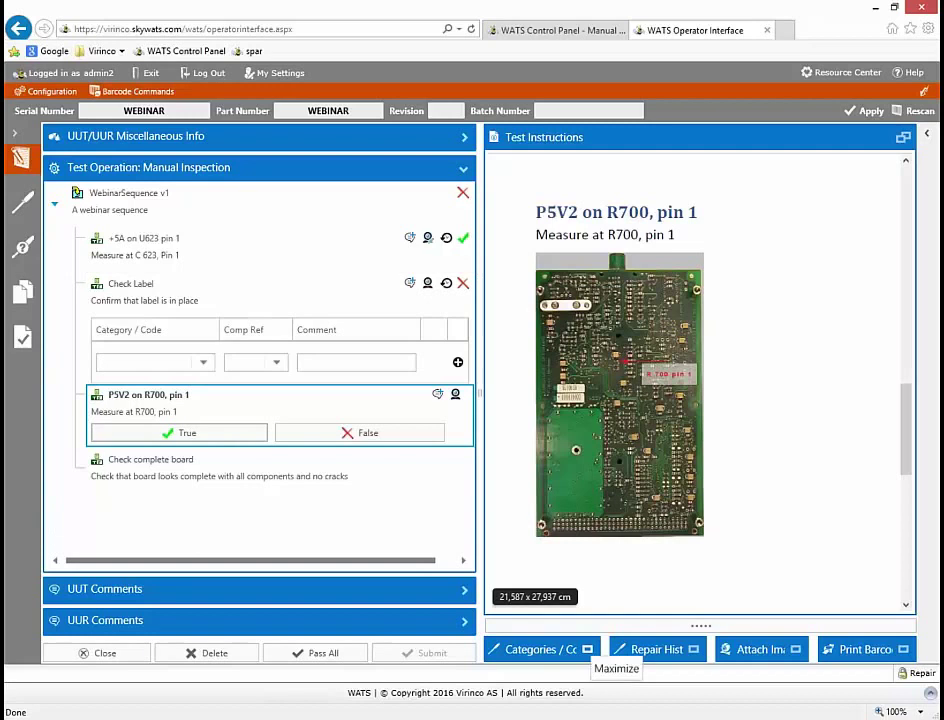
Add a repair entry to the failed Check Label step with code Pad lift / Barrel Crack and component reference A34
click(587, 649)
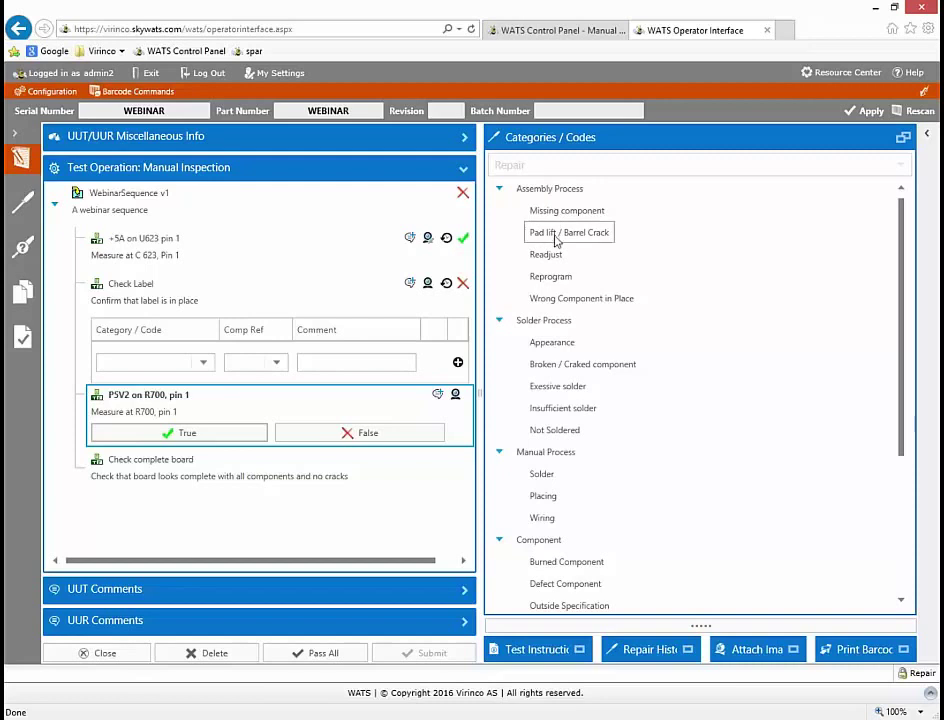
click(204, 364)
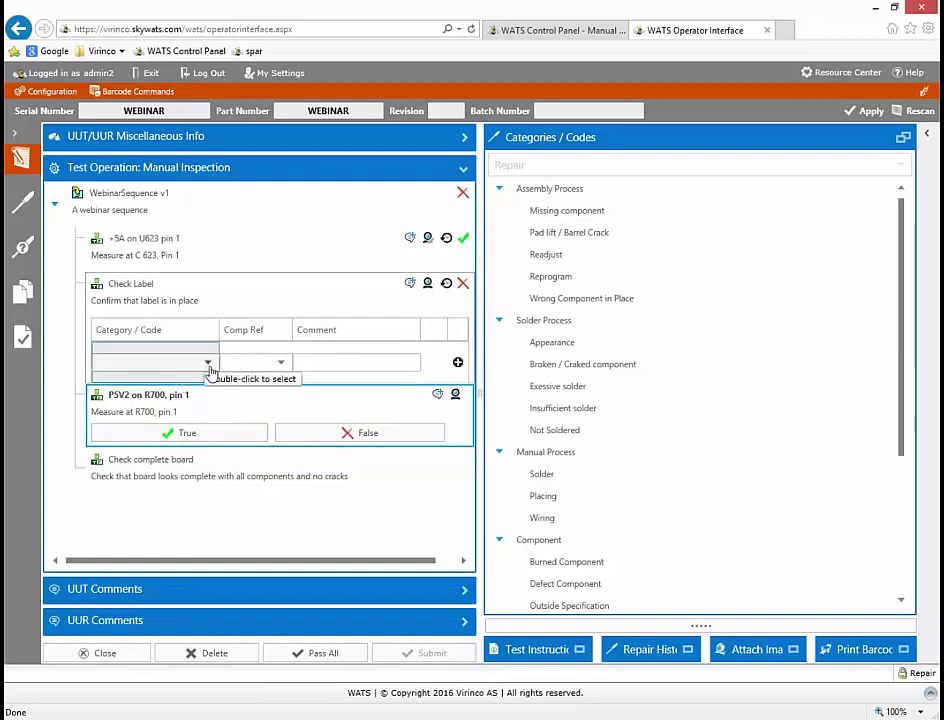
click(209, 370)
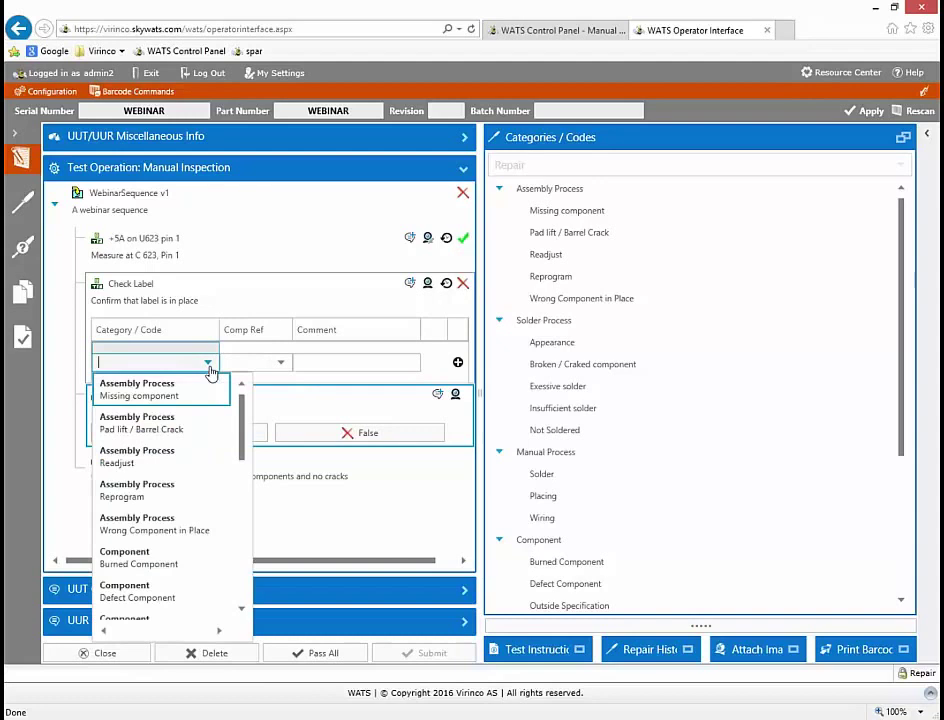
double_click(190, 428)
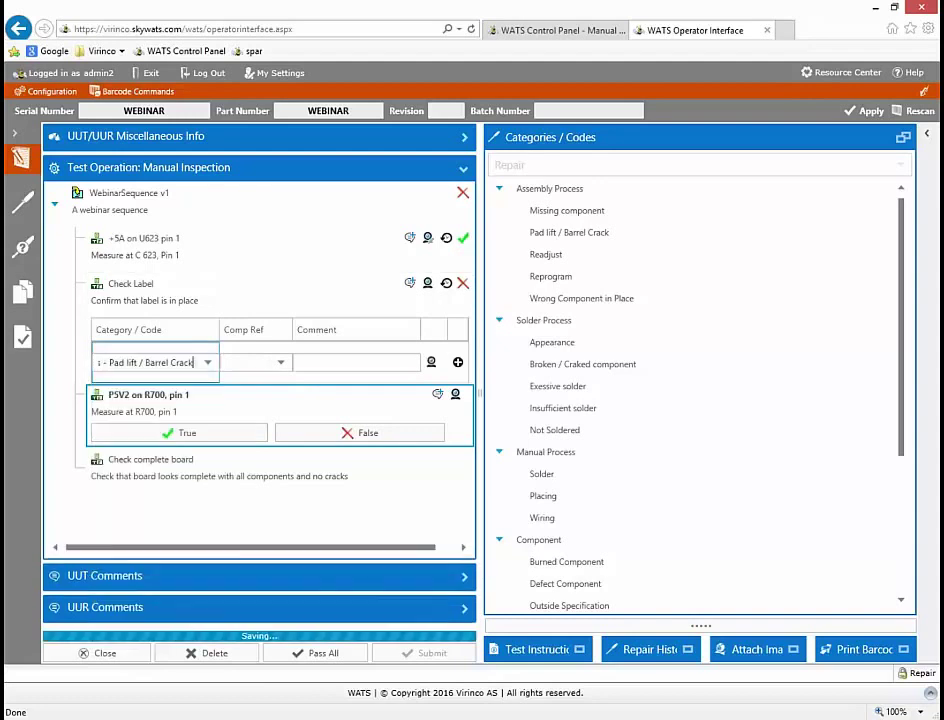
click(240, 363)
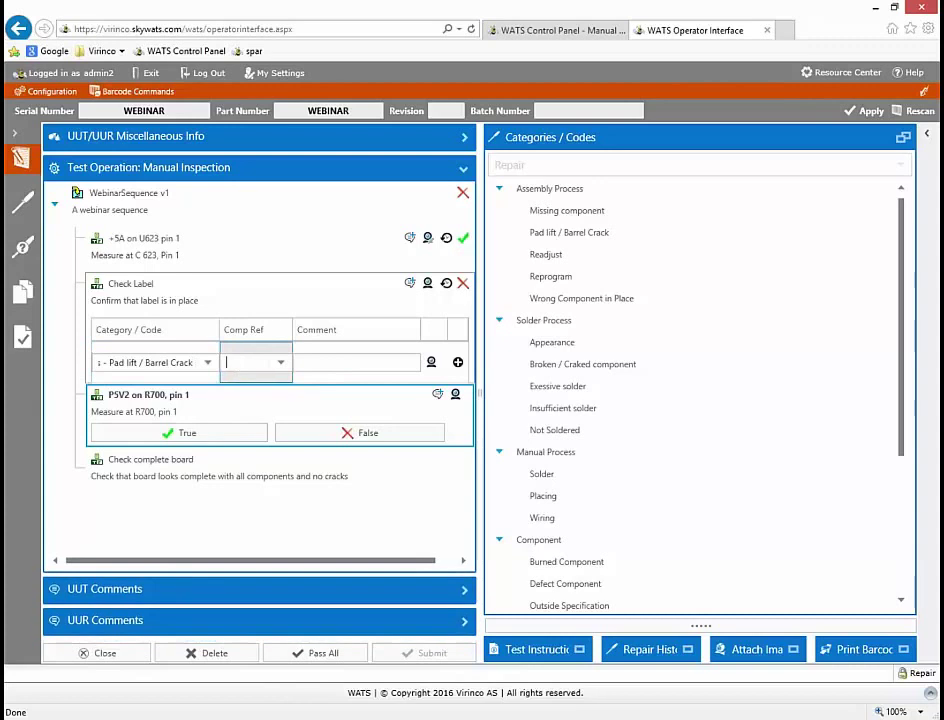
text(A)
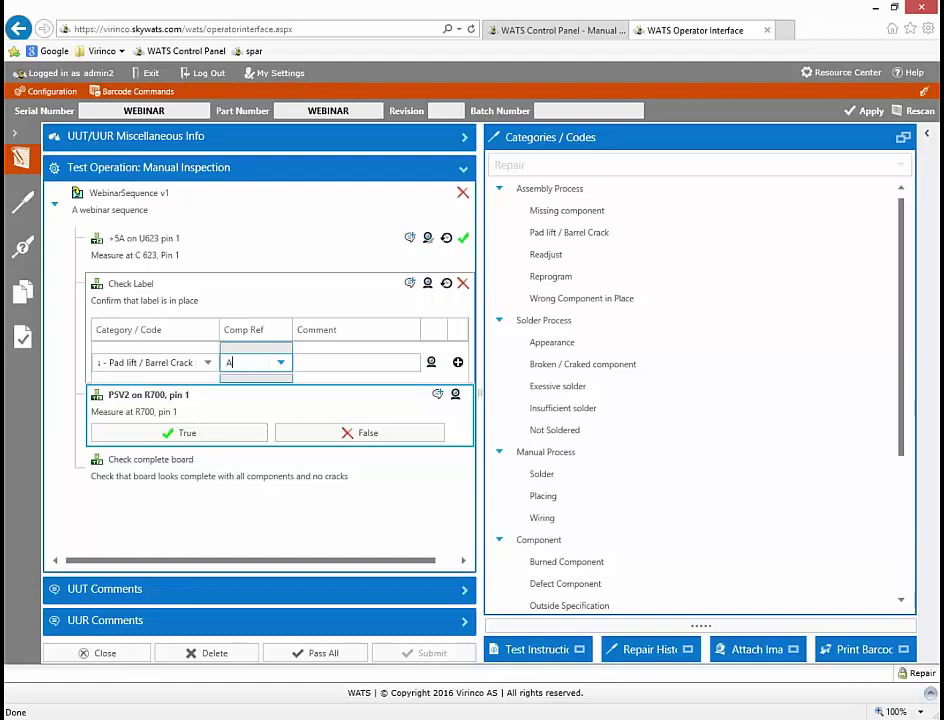
text(34)
click(356, 362)
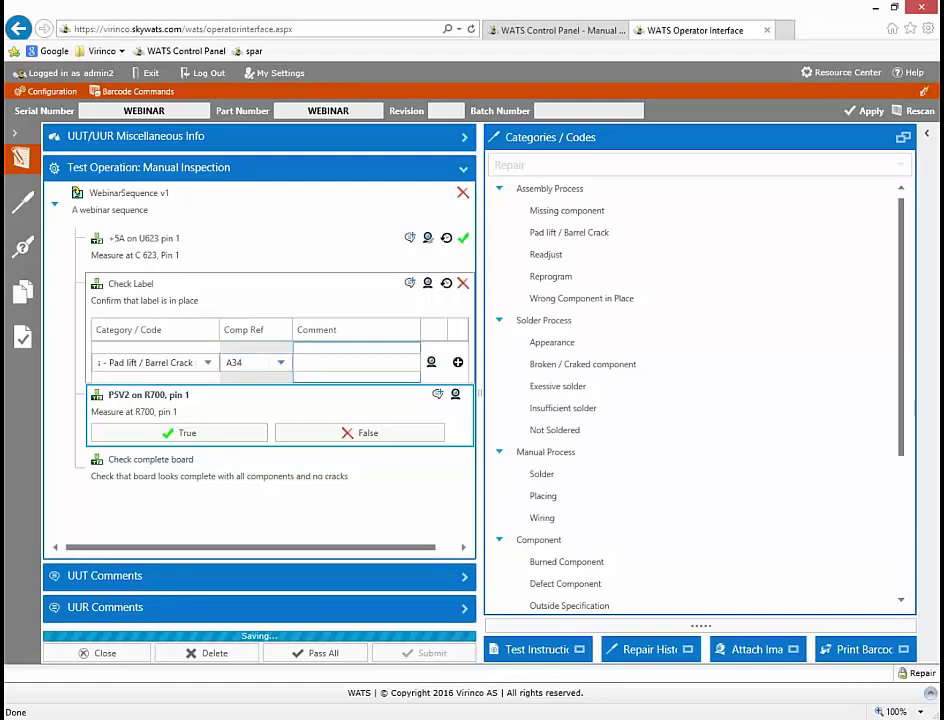
click(459, 364)
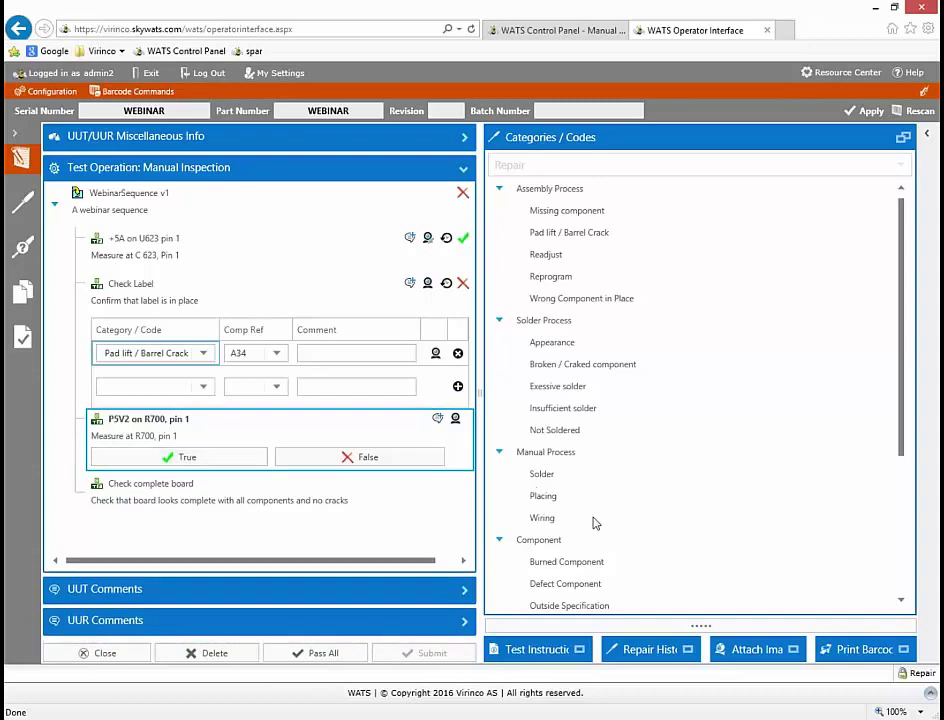
Review the repair history of the +5A on U623 pin 1 step and return to the test instructions
click(688, 650)
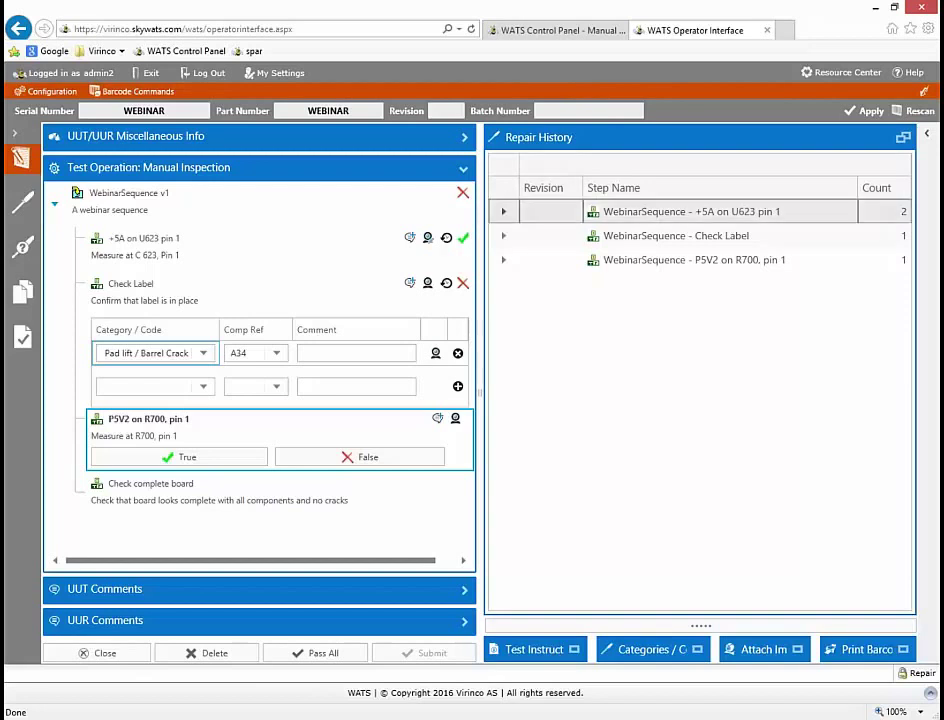
click(503, 211)
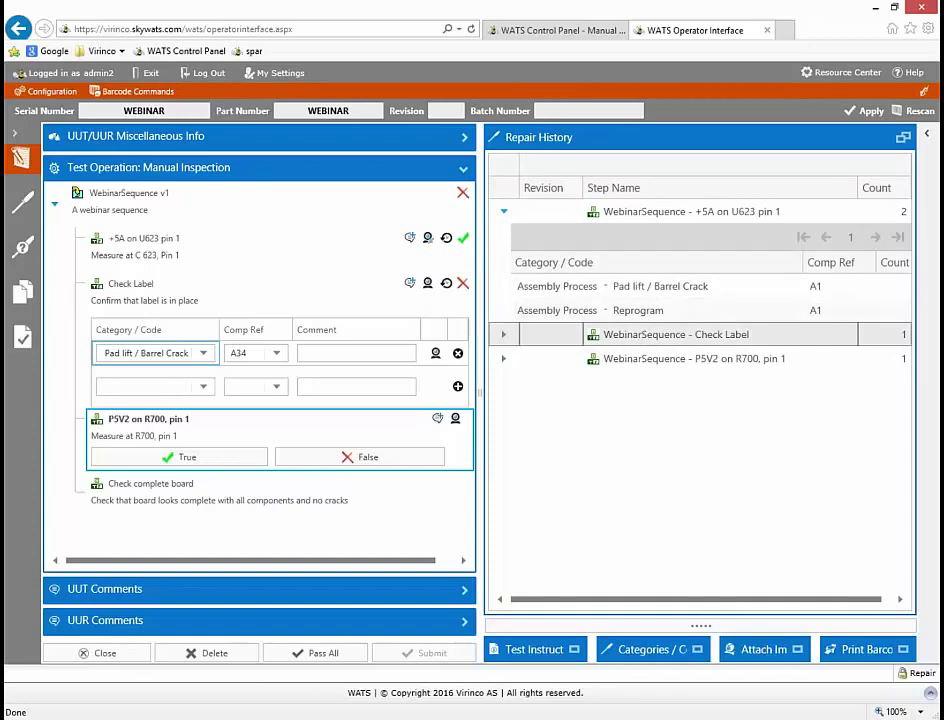
click(572, 651)
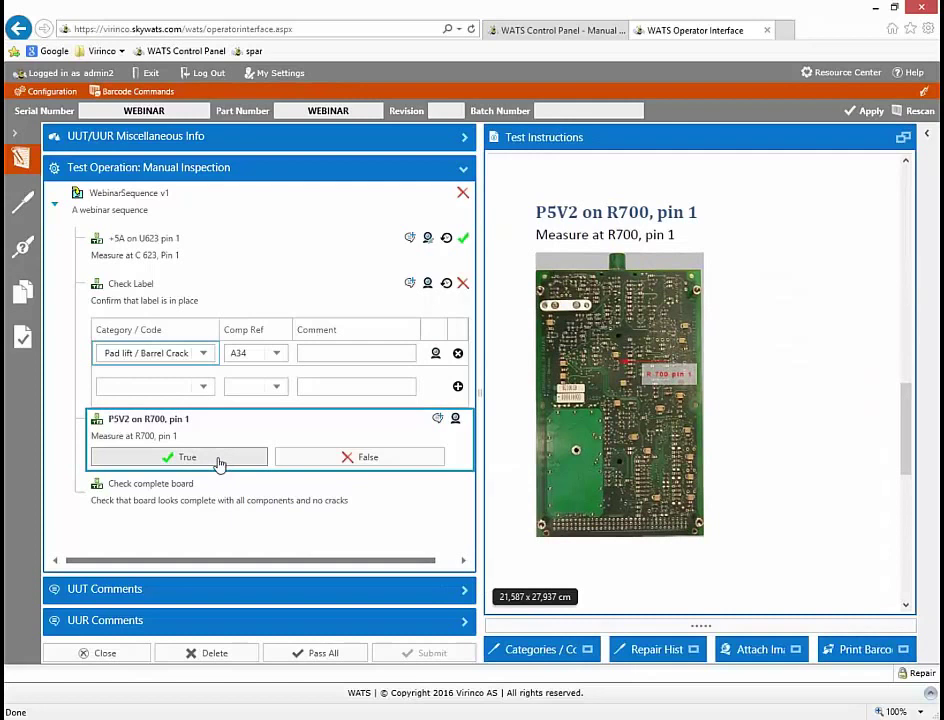
Mark the P5V2 on R700 and Check complete board steps as True and submit the inspection
click(219, 462)
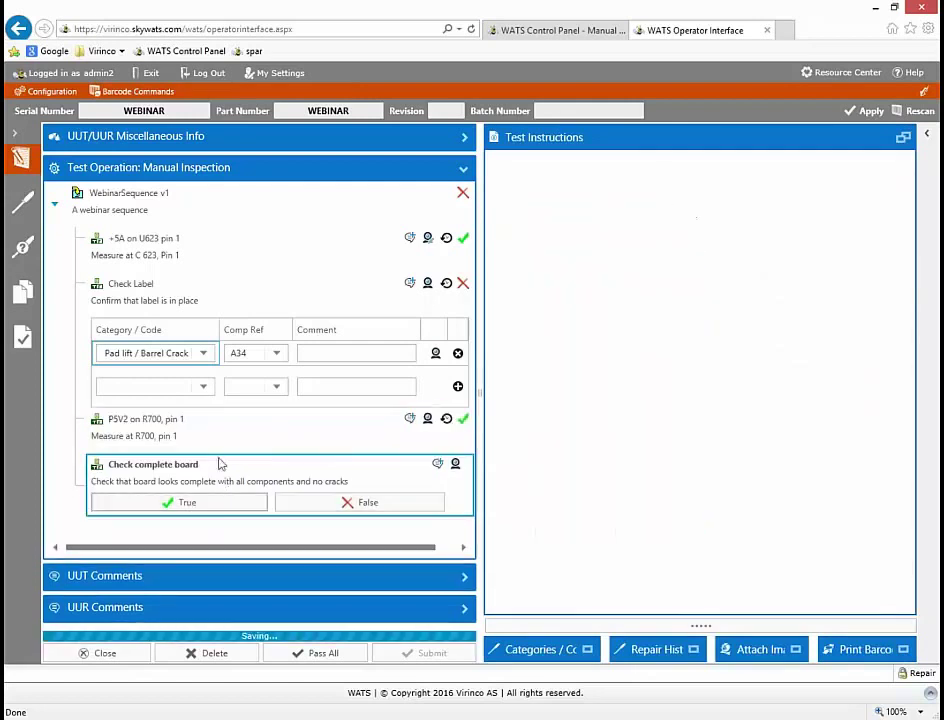
click(211, 506)
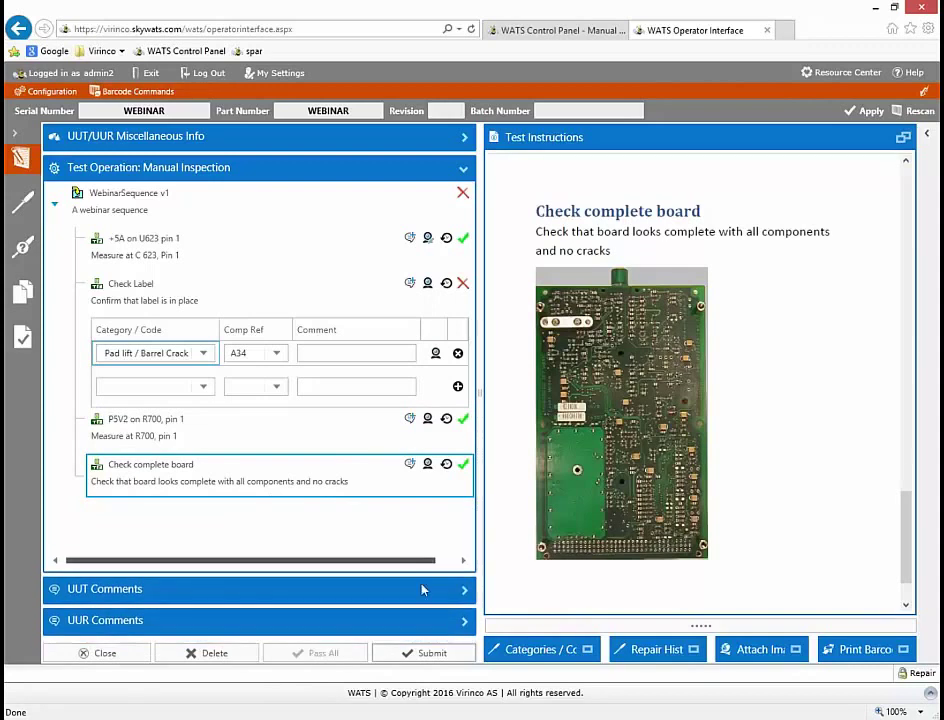
click(430, 653)
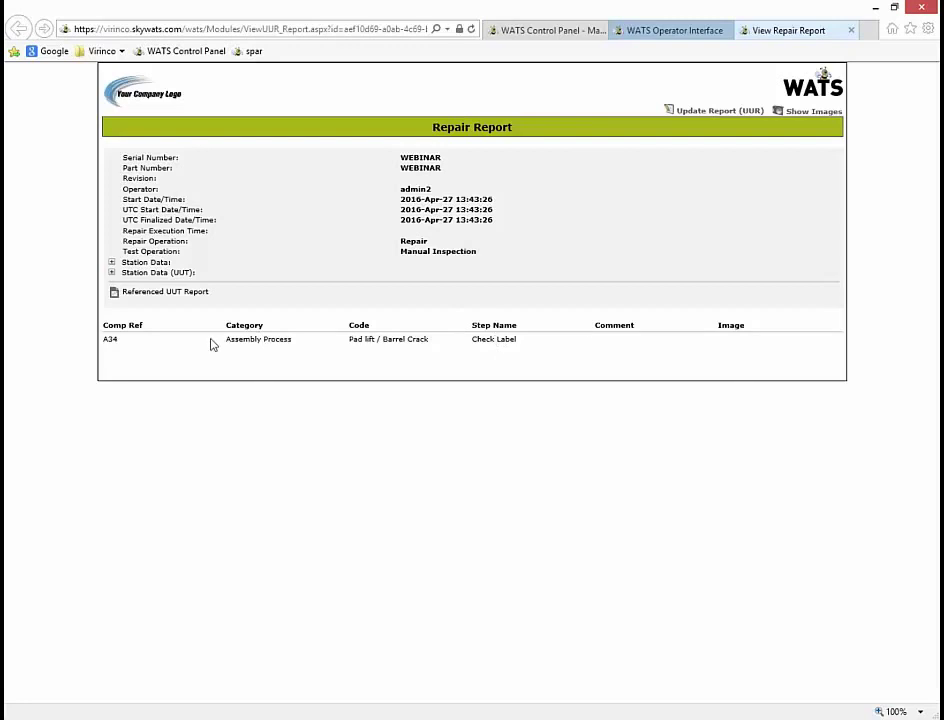
Examine the referenced UUT report with all details expanded, including attachment.png, and switch to the webinar presentation
click(165, 292)
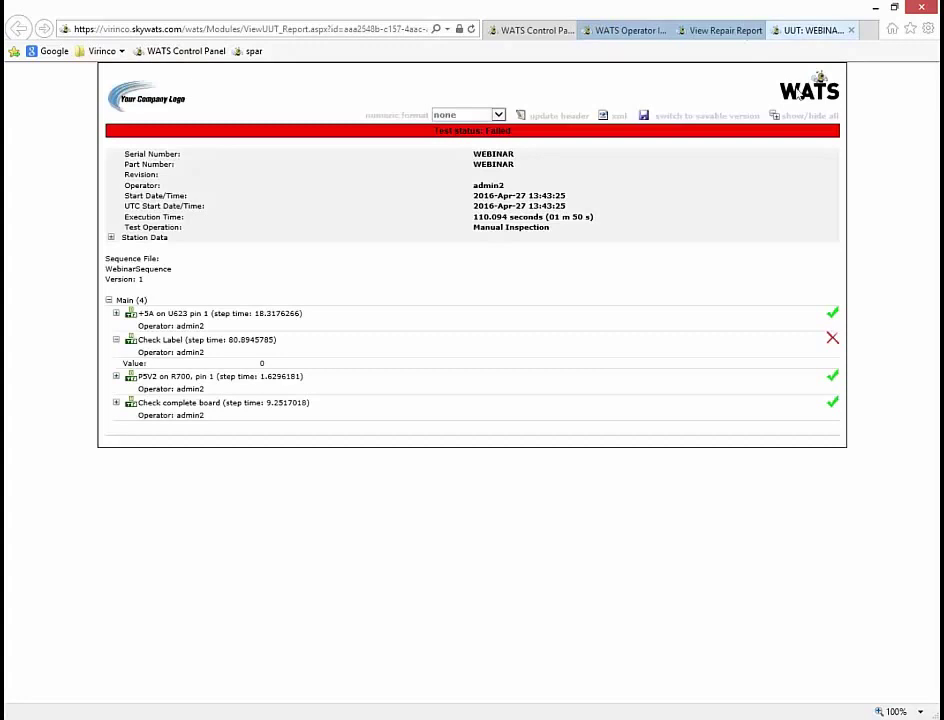
click(810, 115)
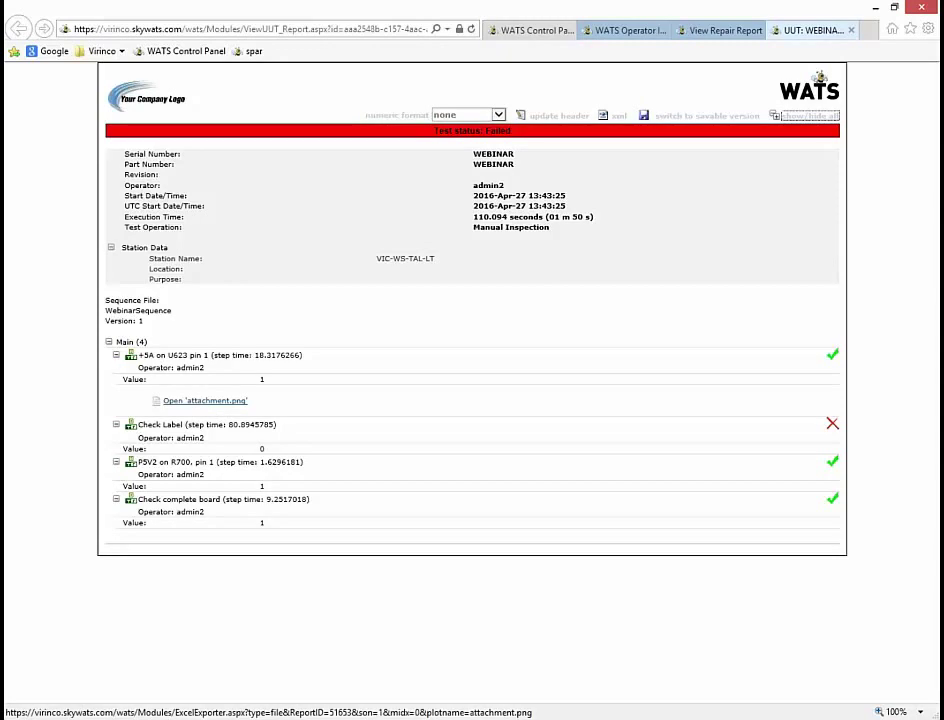
click(220, 401)
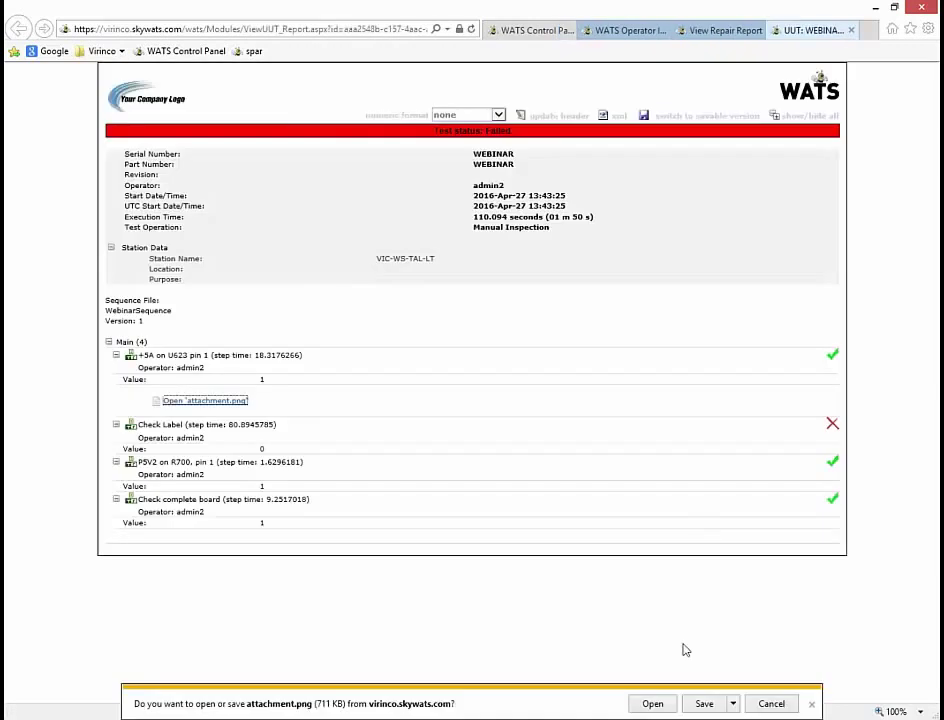
click(666, 704)
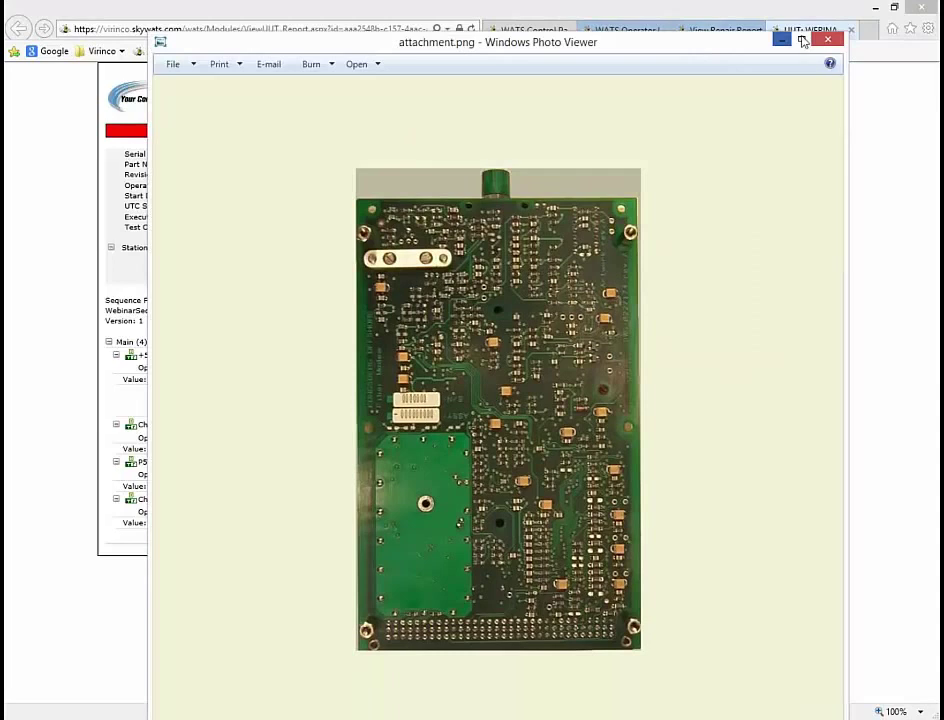
click(827, 39)
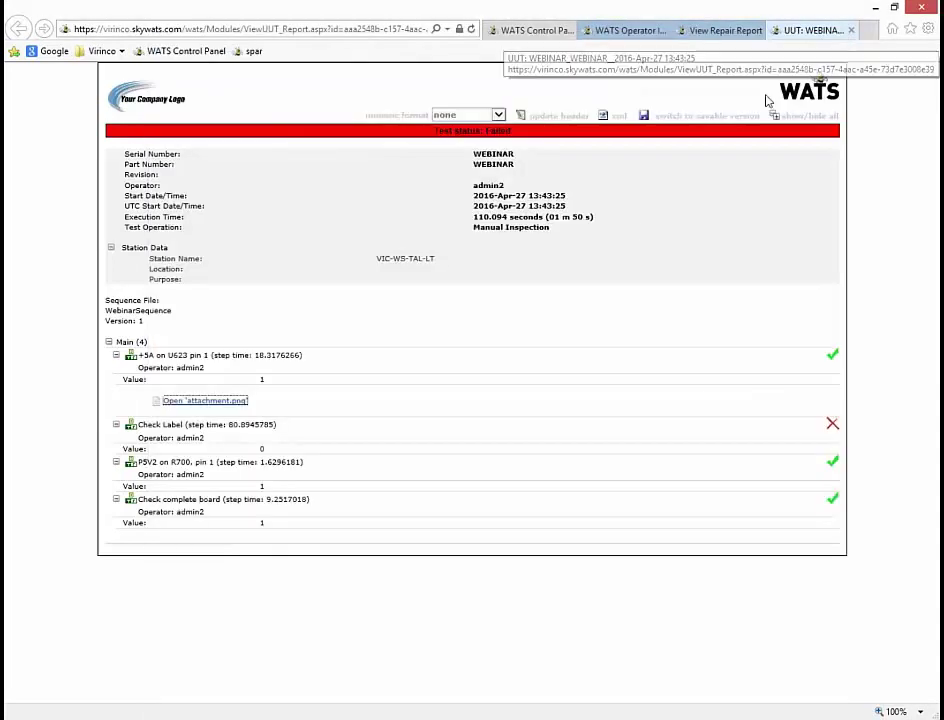
click(849, 31)
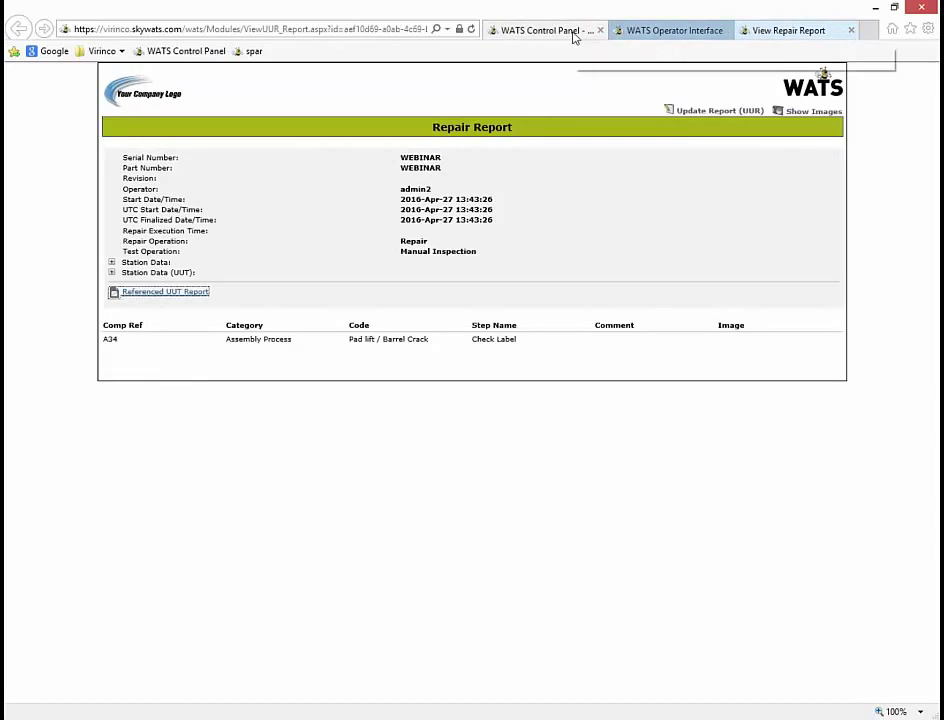
click(676, 689)
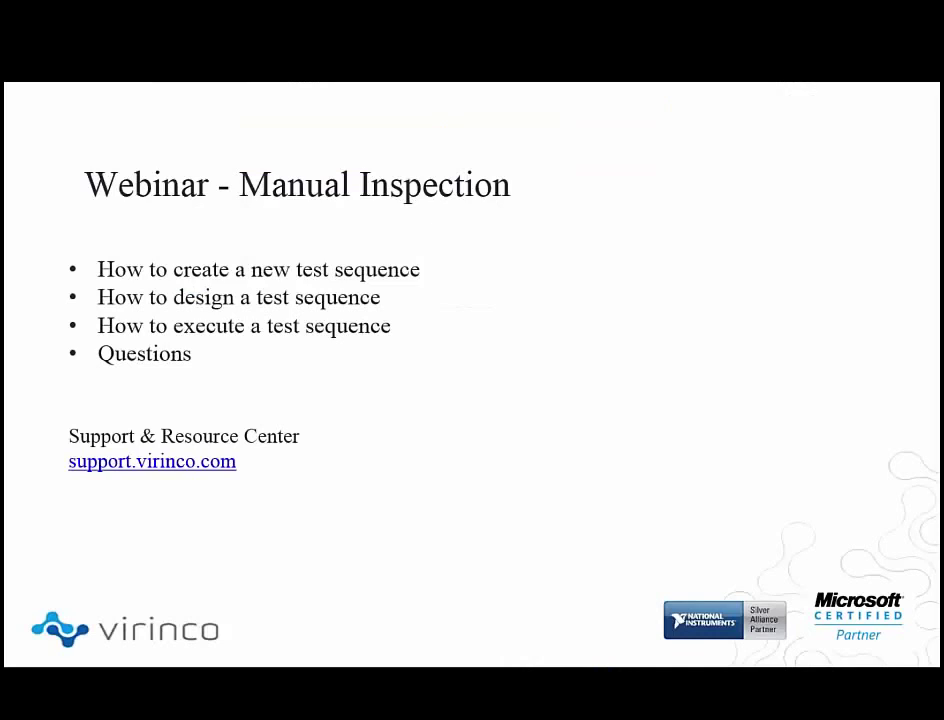